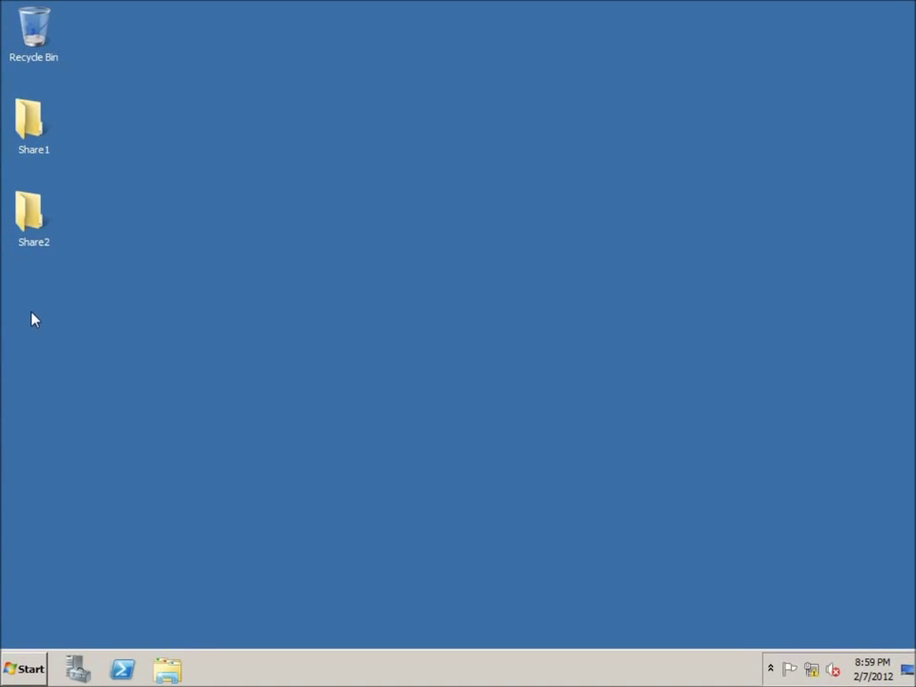
- Create a new desktop folder named Sales alongside Share1 and Share2
right_click(32, 314)
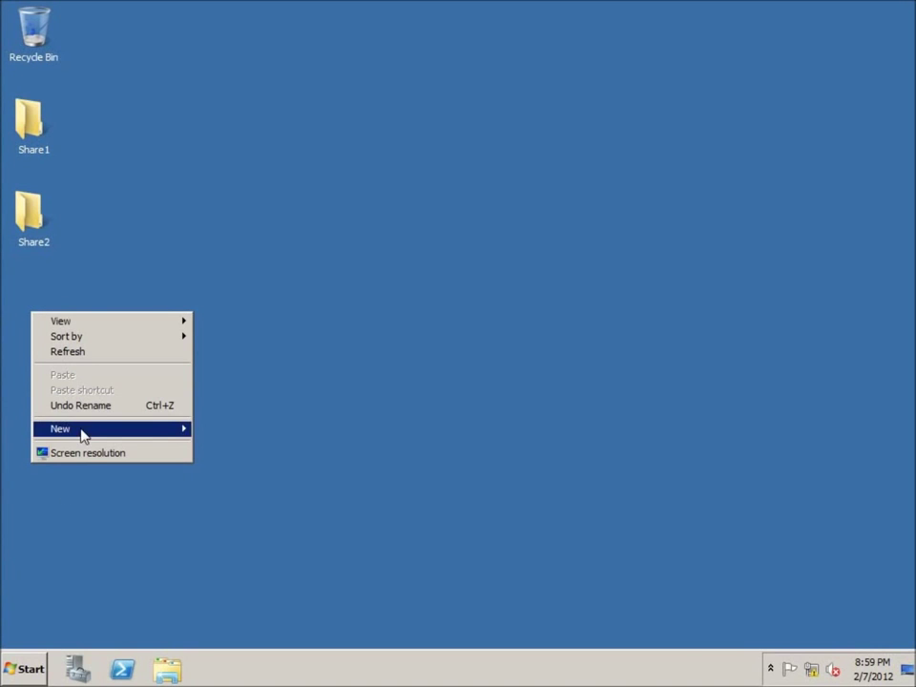
mouse_move(83, 435)
click(250, 430)
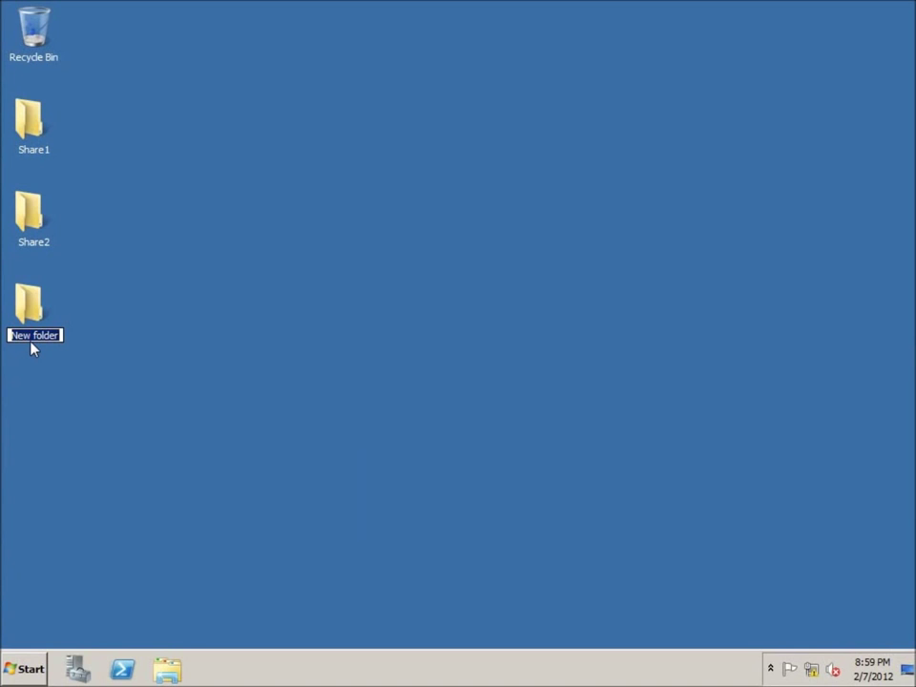
text(Sales)
key(Return)
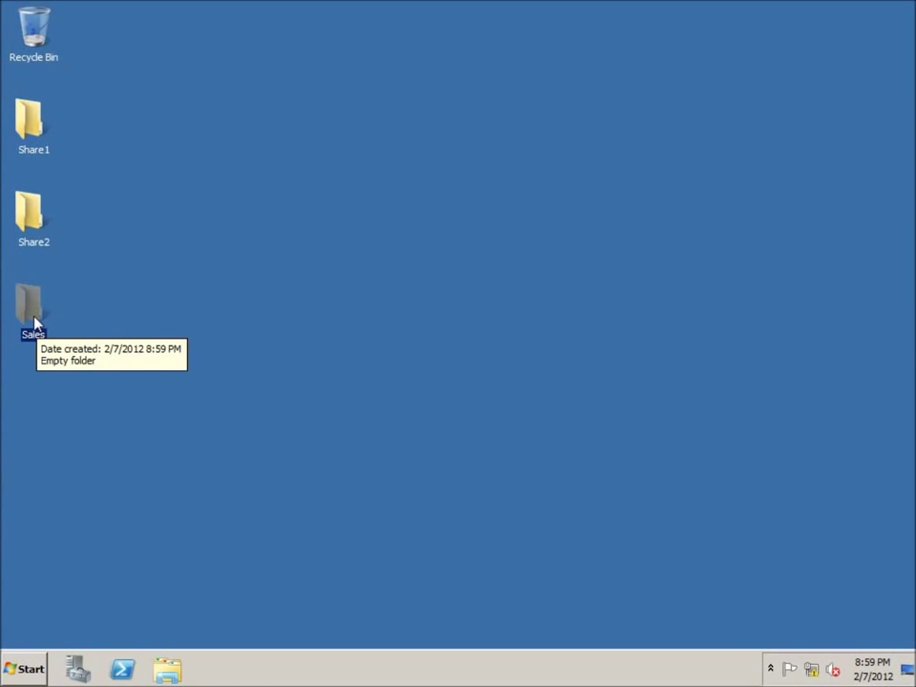
click(95, 326)
- Launch Active Directory Users and Computers from Administrative Tools in the Start menu
click(29, 666)
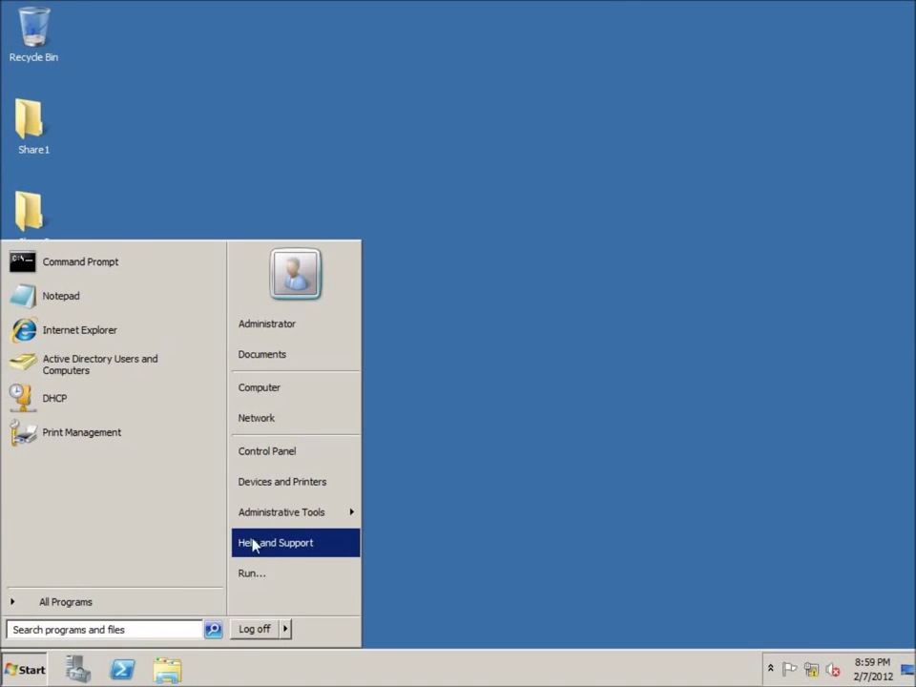
mouse_move(267, 515)
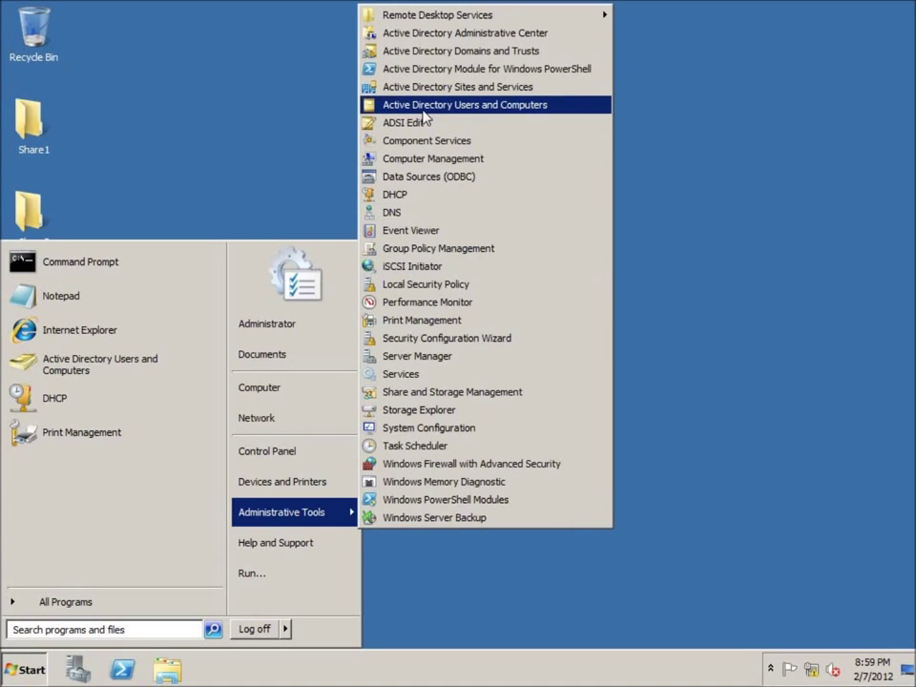
click(487, 107)
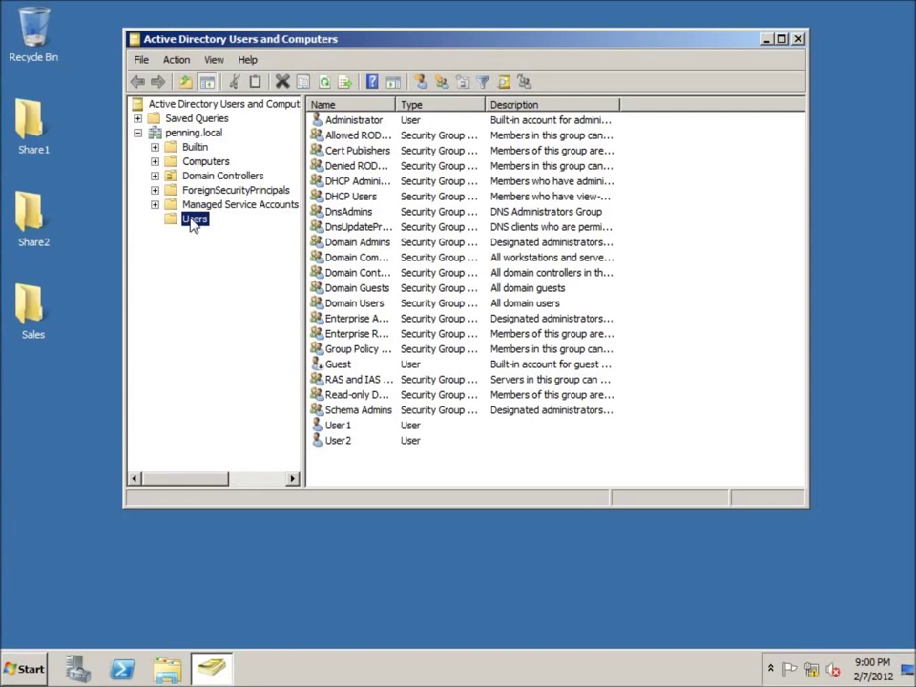
click(338, 121)
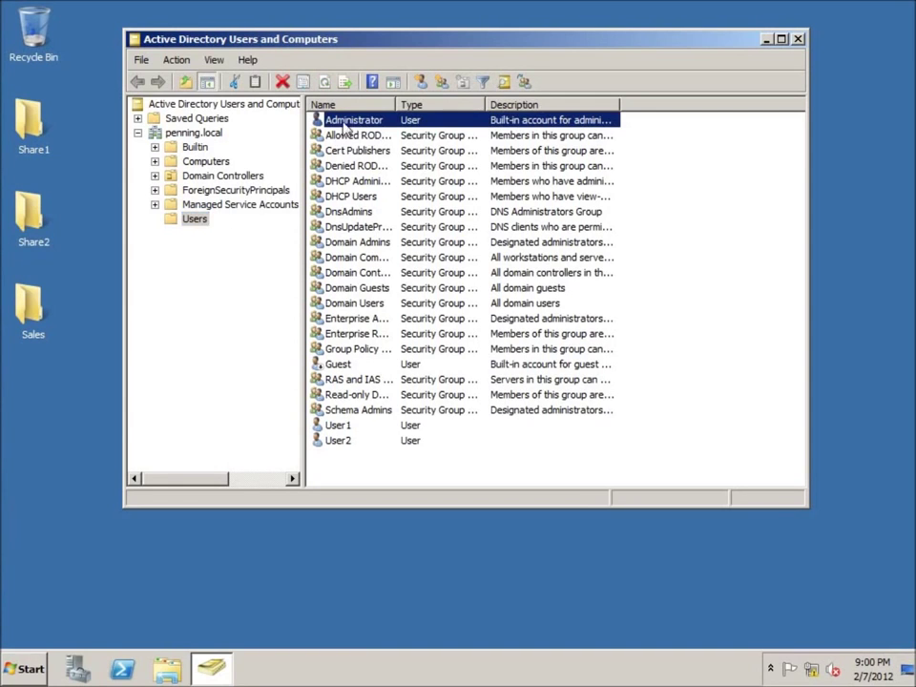
click(334, 364)
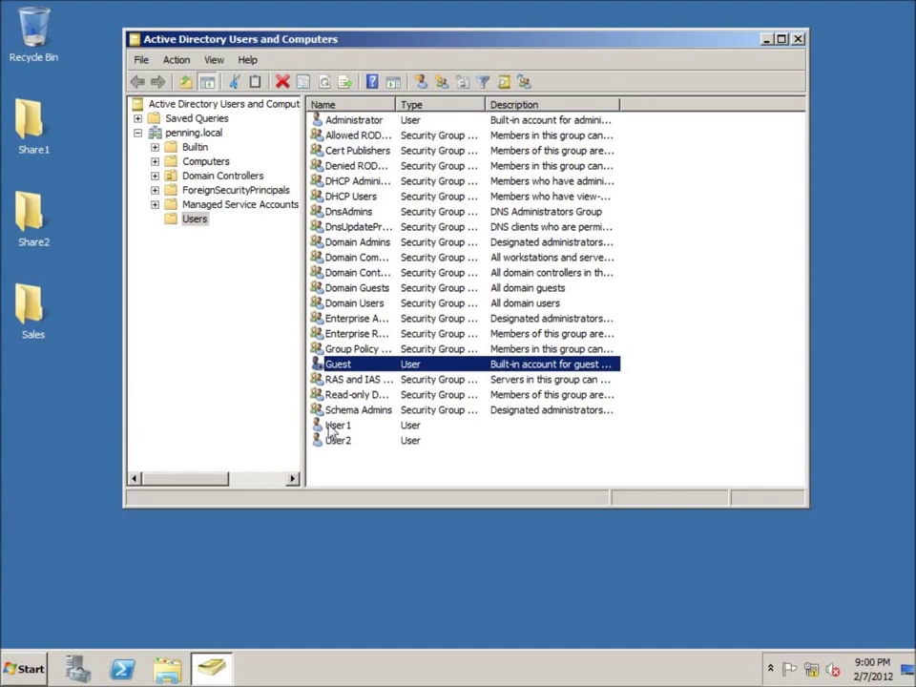
click(328, 426)
click(326, 438)
click(330, 427)
click(331, 437)
click(329, 428)
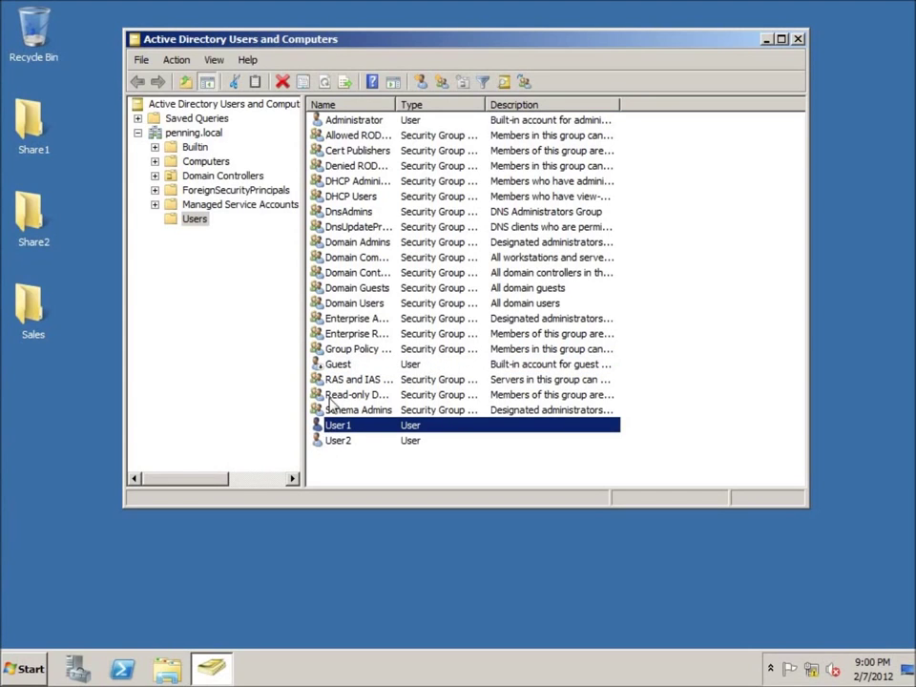
click(329, 288)
key(Tab)
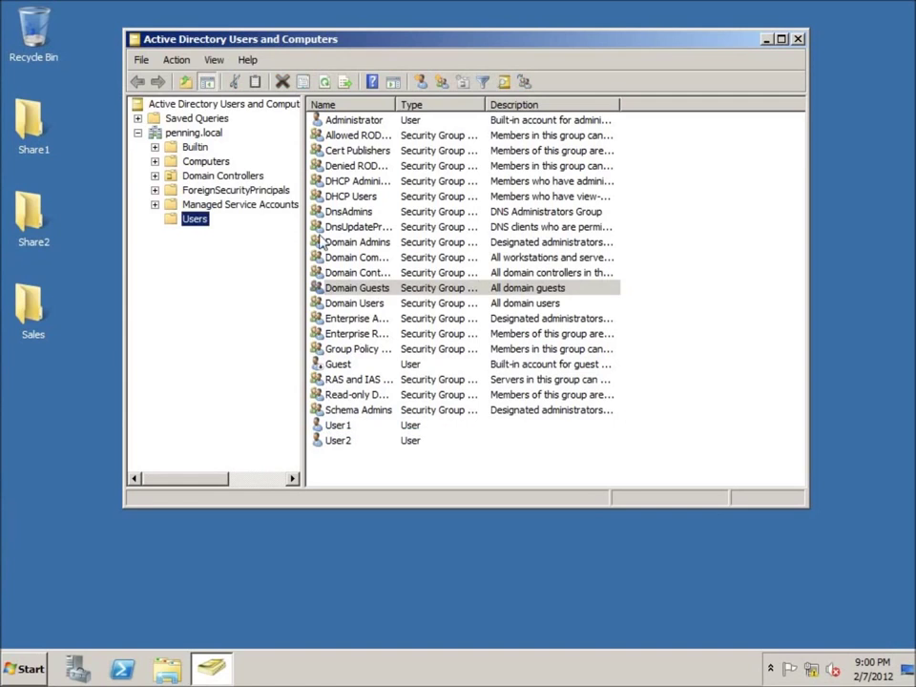
click(349, 303)
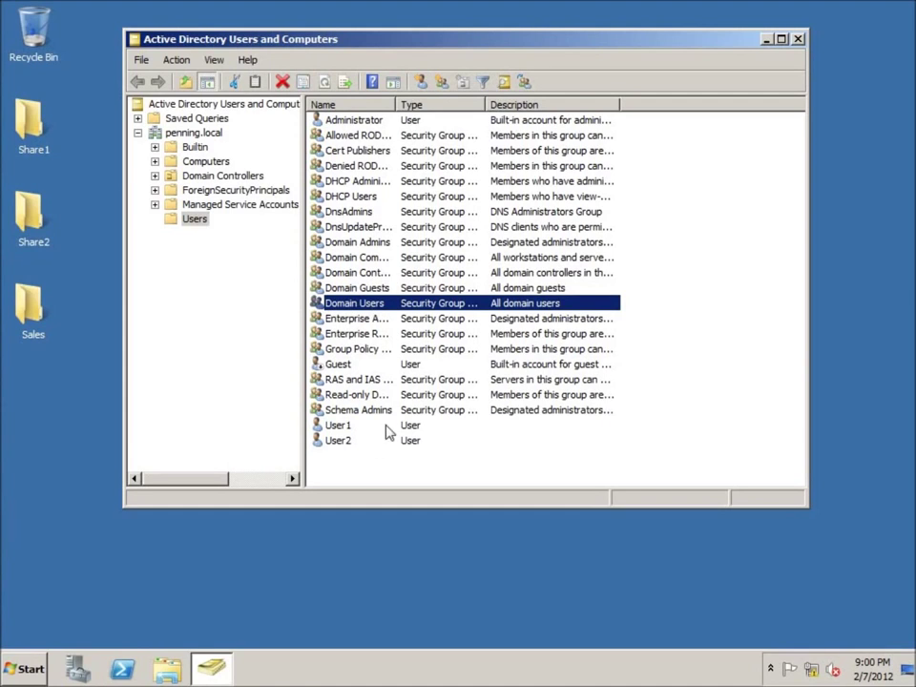
click(372, 473)
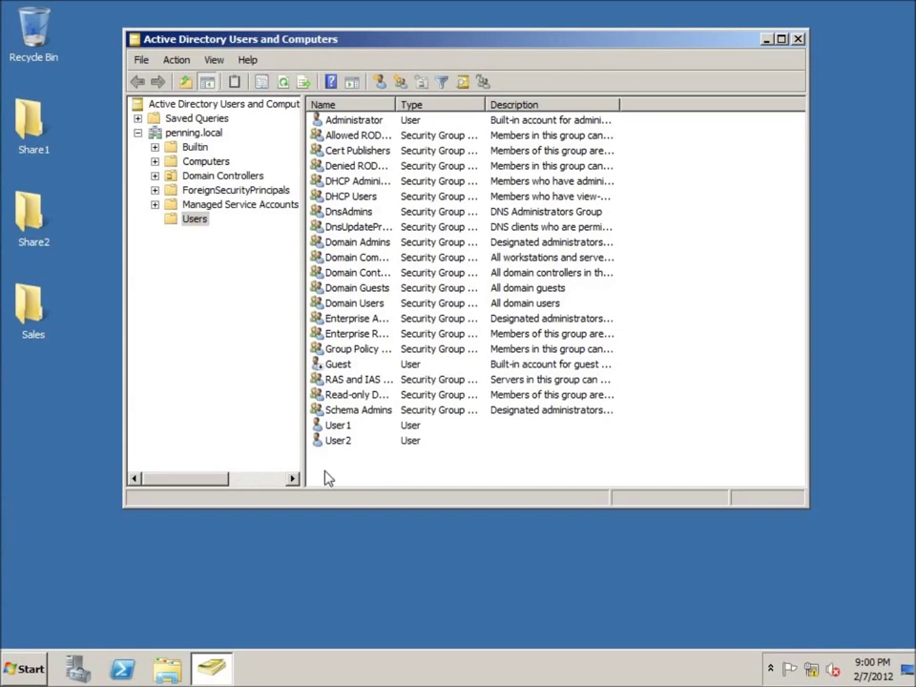
- Begin a new group in the penning.local Users container via its New > Group menu
right_click(336, 467)
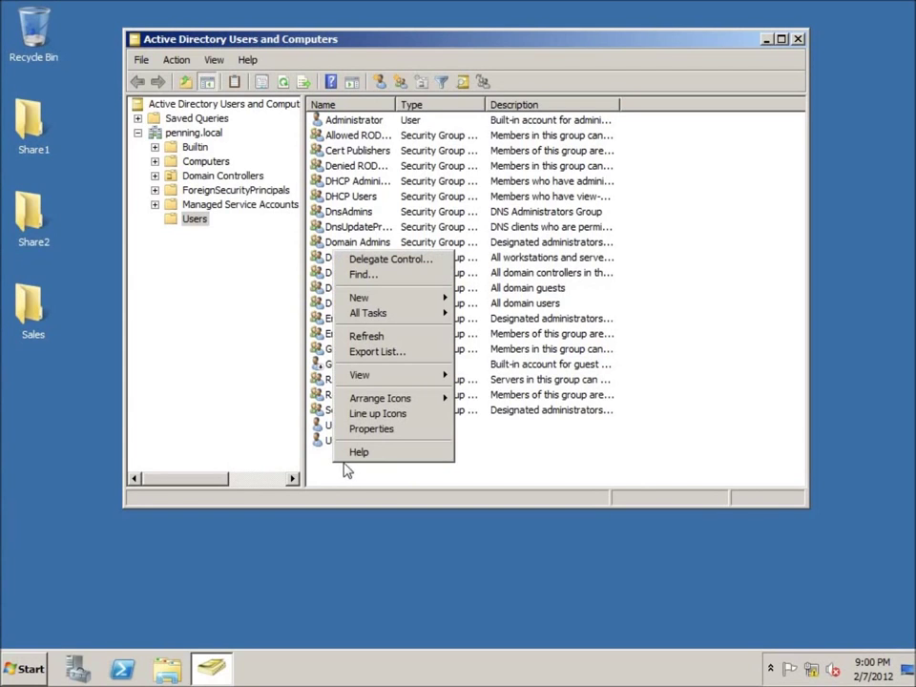
mouse_move(373, 300)
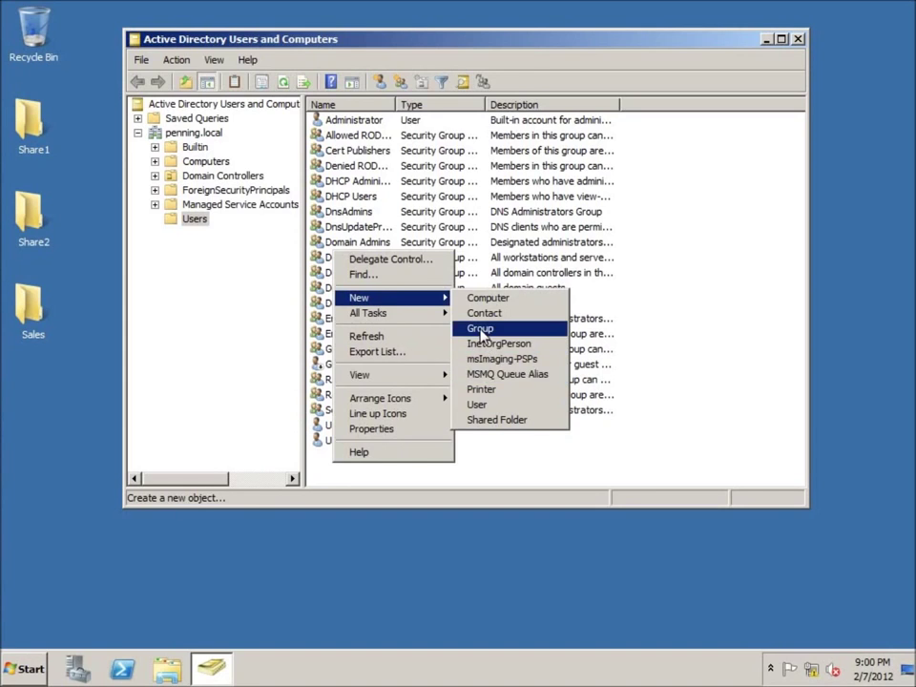
click(481, 327)
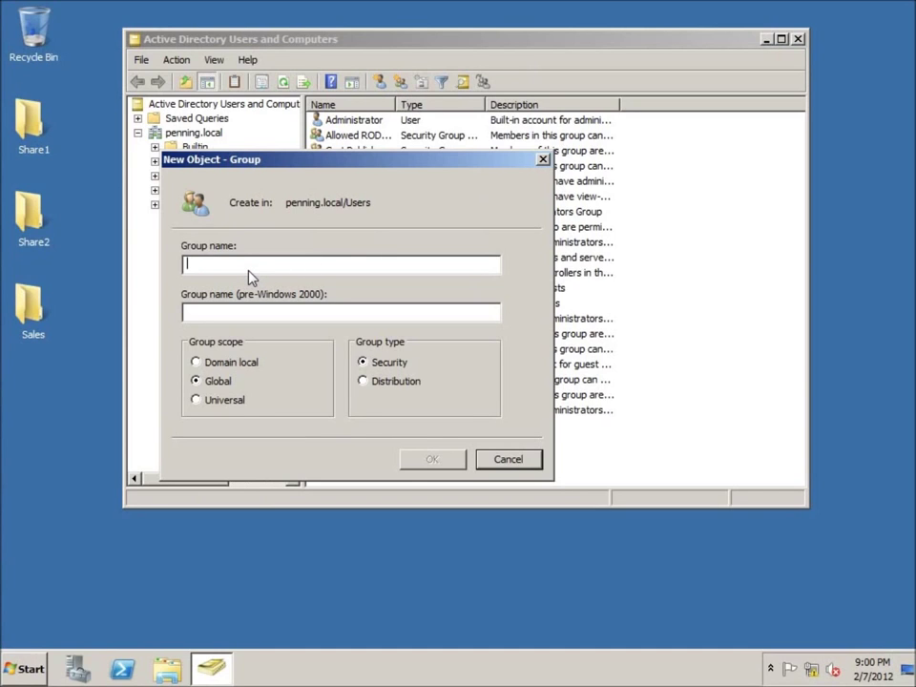
- Create the Global Security group named Sales in Users
text(Sales)
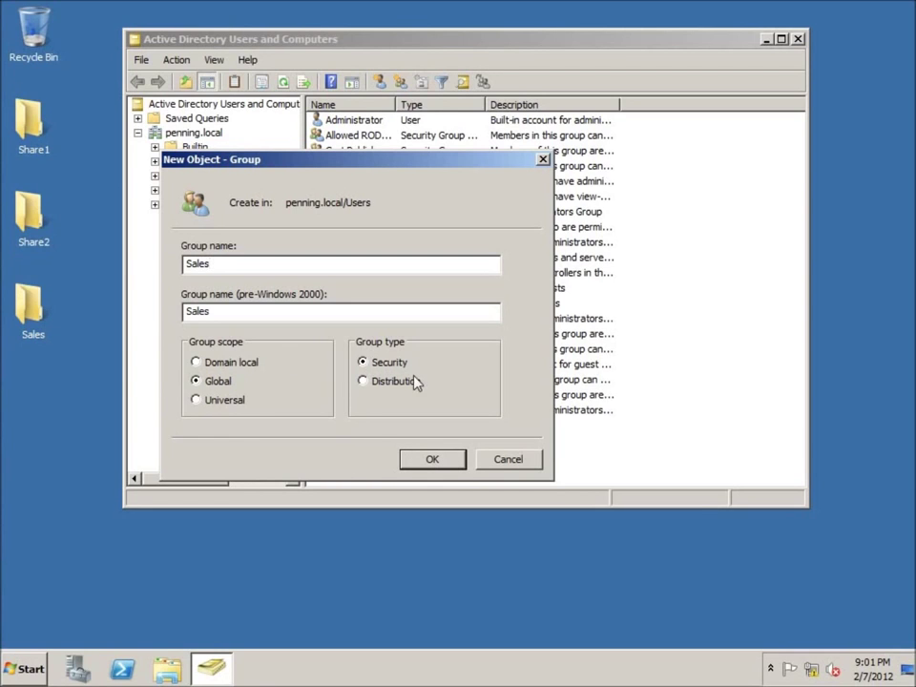
click(440, 465)
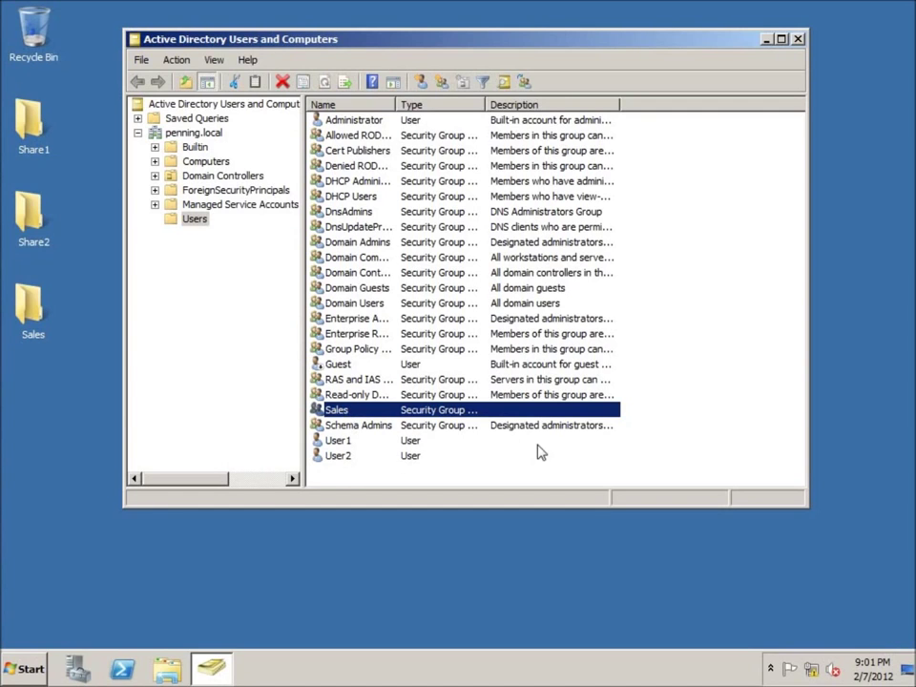
click(383, 466)
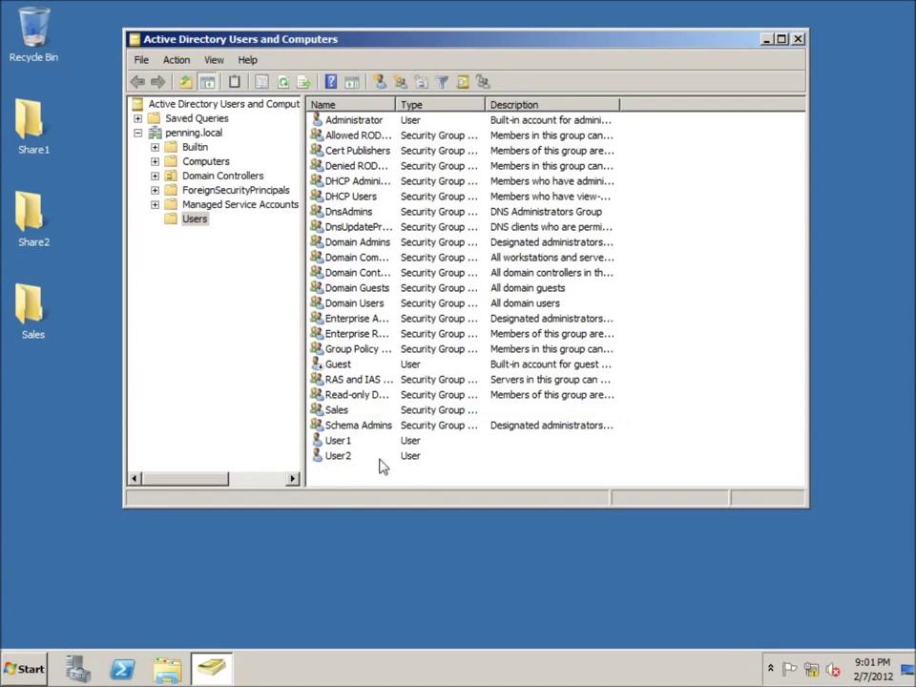
- Start a new user account in the Users container via New > User
right_click(320, 475)
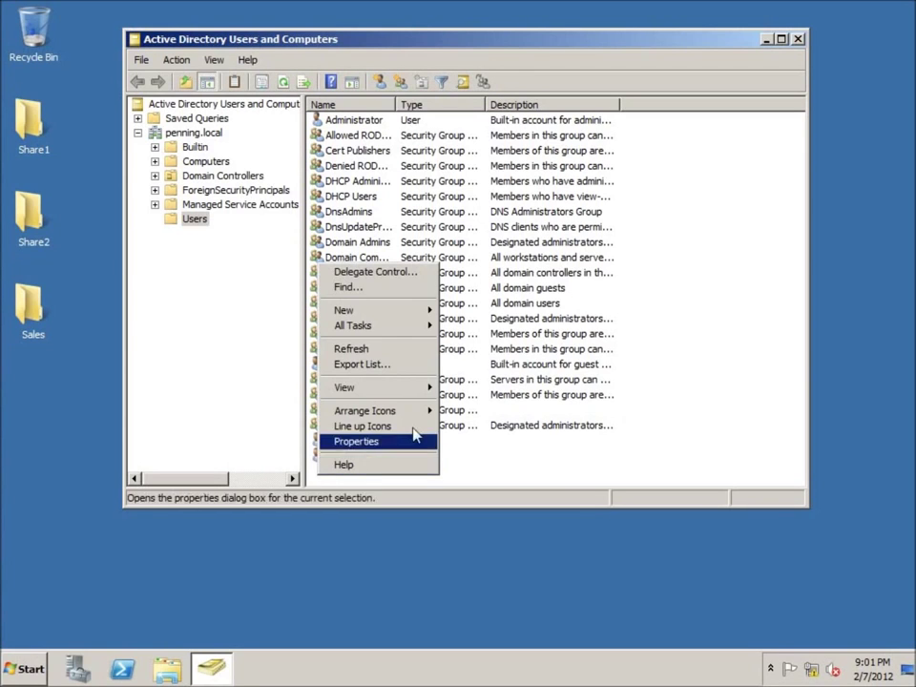
mouse_move(428, 315)
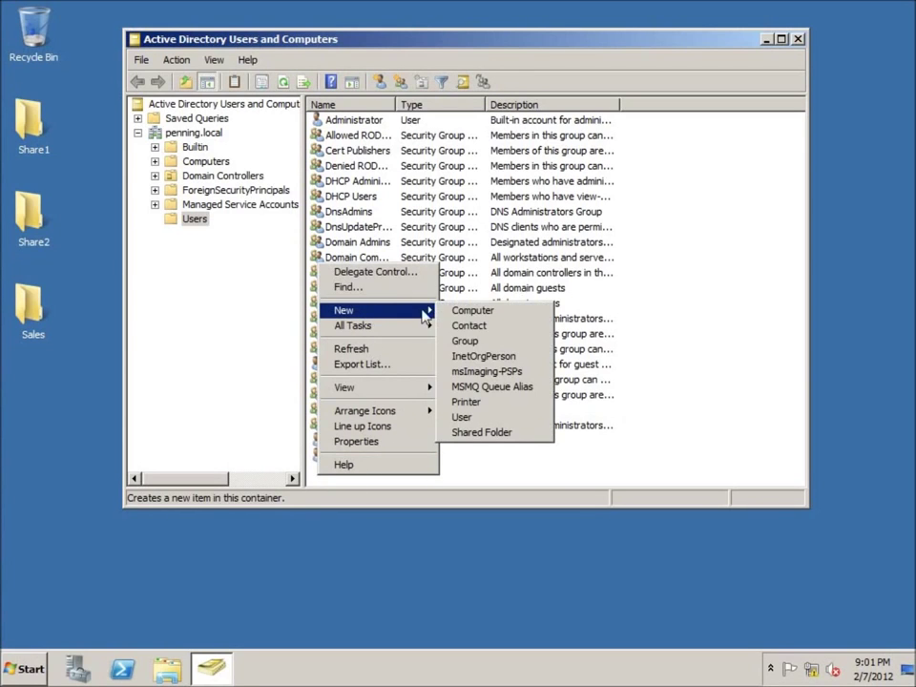
click(462, 417)
- Enter User3 as both first name and user logon name
text(User3)
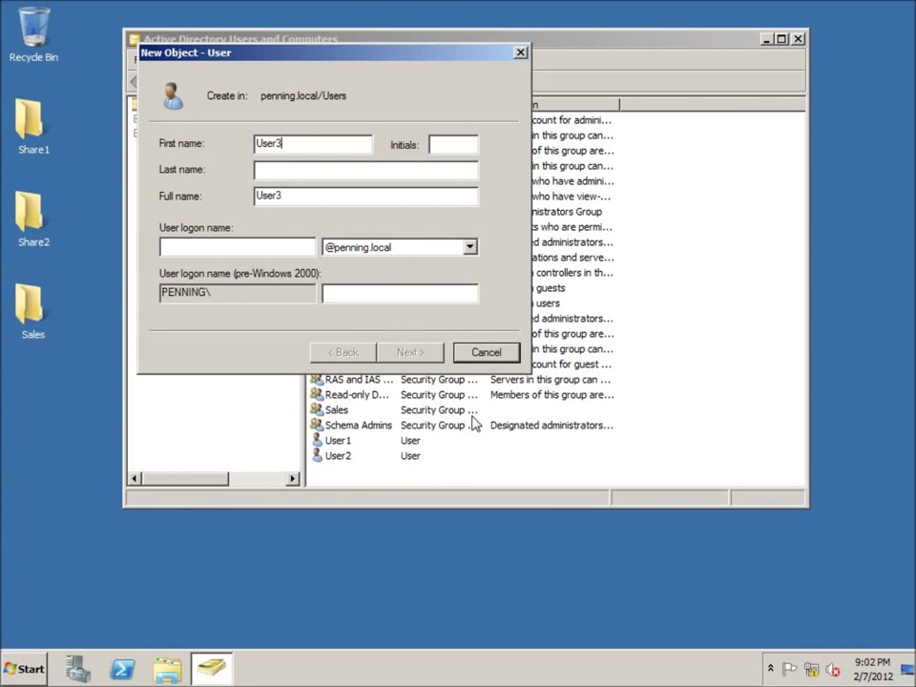
key(Tab)
key(Tab)
text(U)
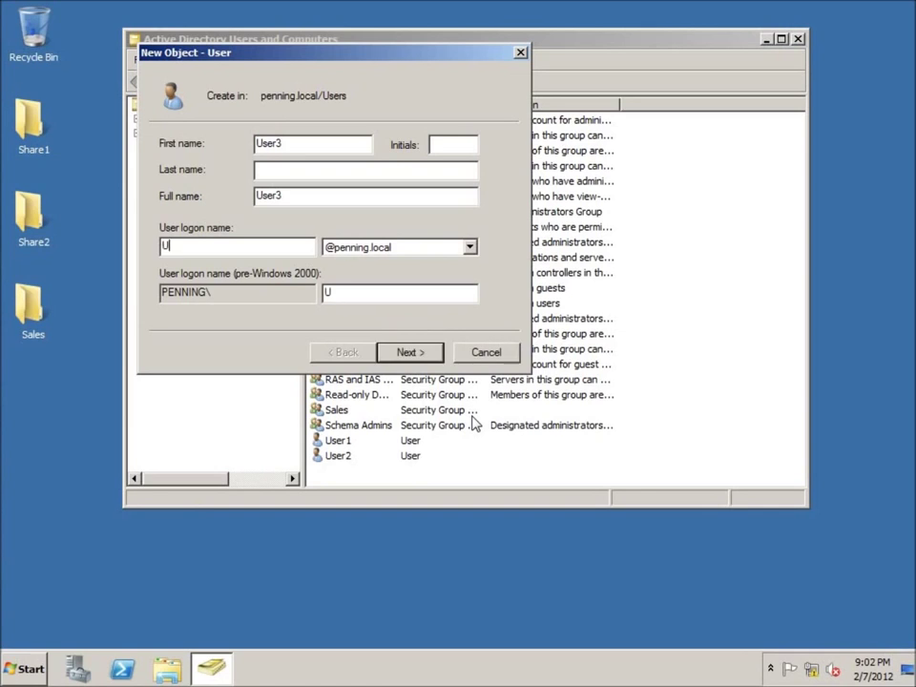
text(ser3)
click(408, 355)
- Untick 'User must change password', set and confirm the account password, and finish creating User3
click(186, 205)
click(322, 146)
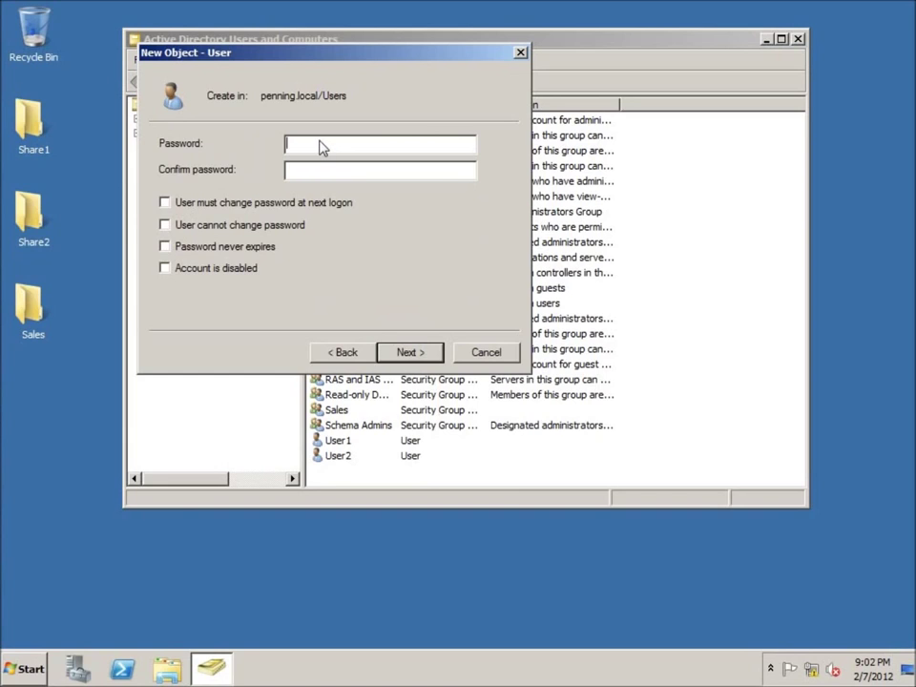
key(Return)
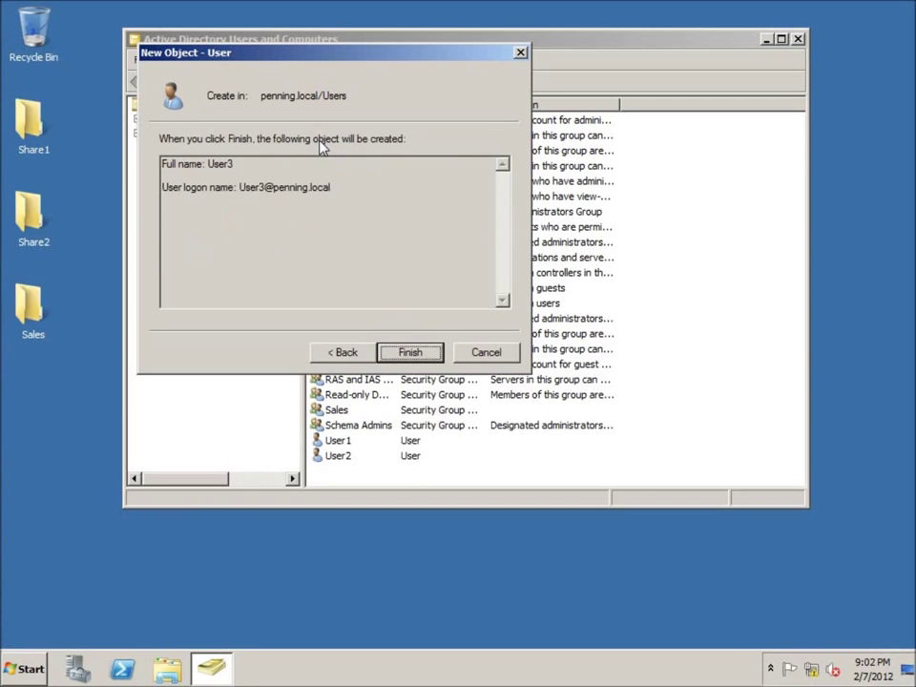
click(408, 352)
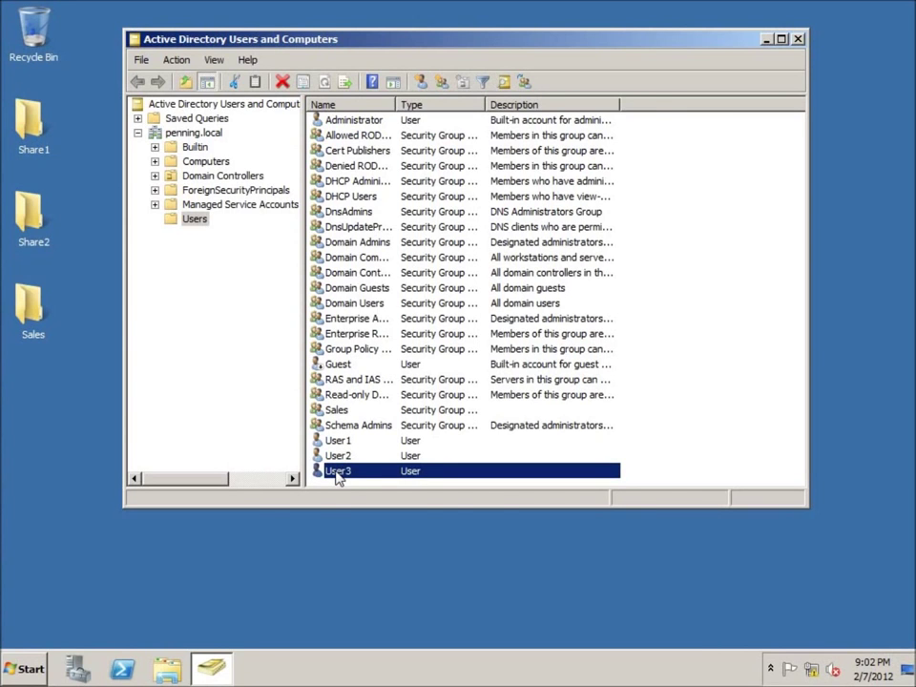
- Open User3's Properties on the Member Of tab, showing only Domain Users
double_click(338, 474)
key(Escape)
right_click(341, 475)
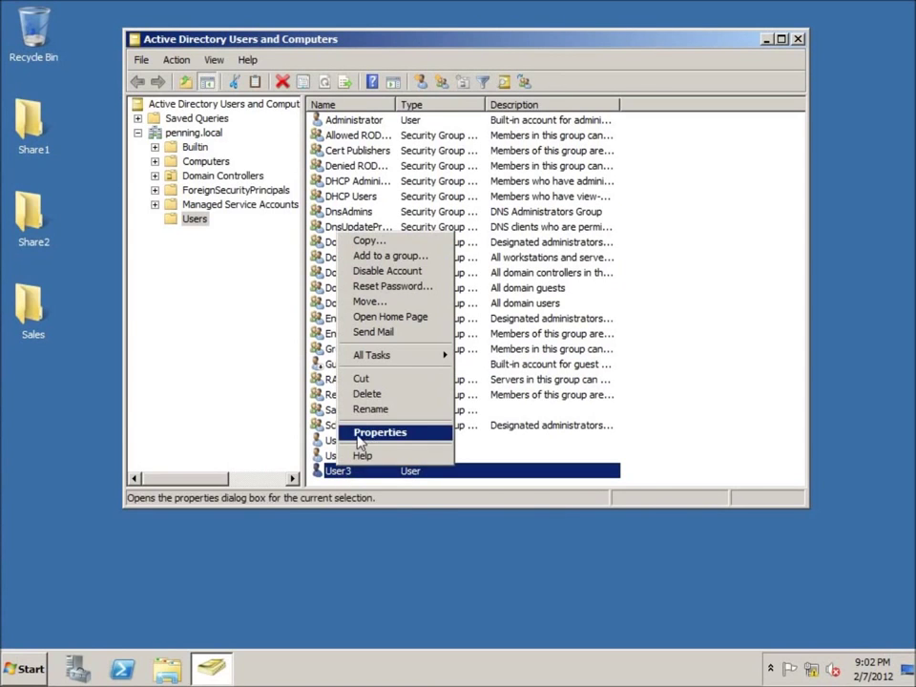
click(363, 432)
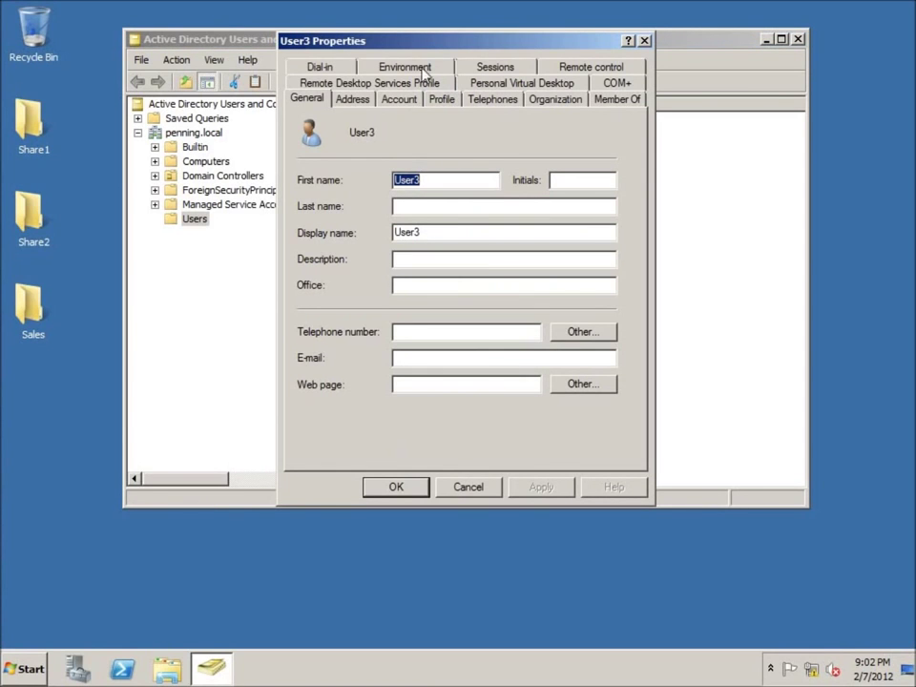
drag(426, 41, 410, 42)
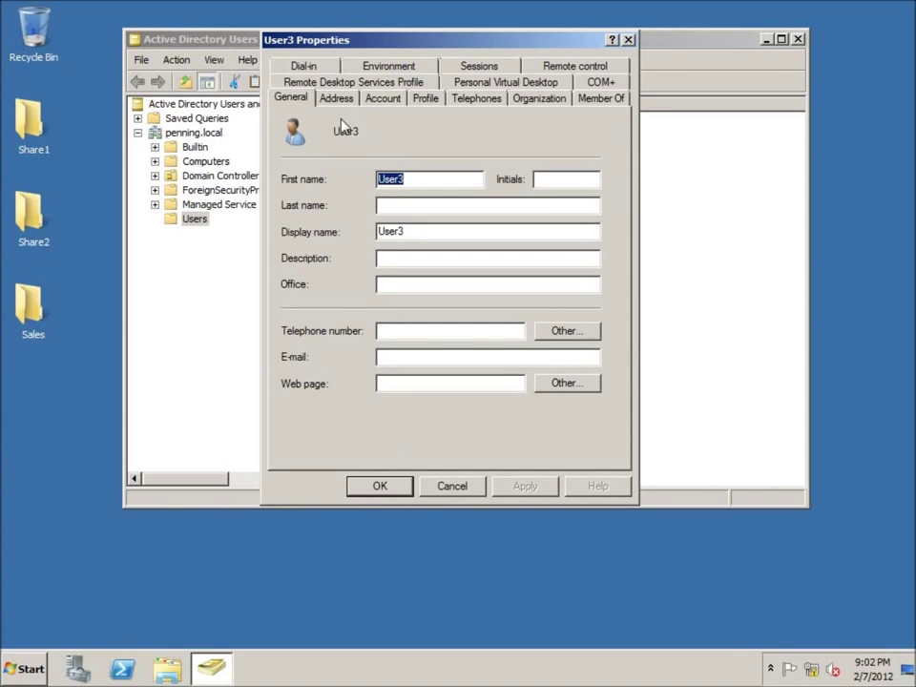
click(610, 99)
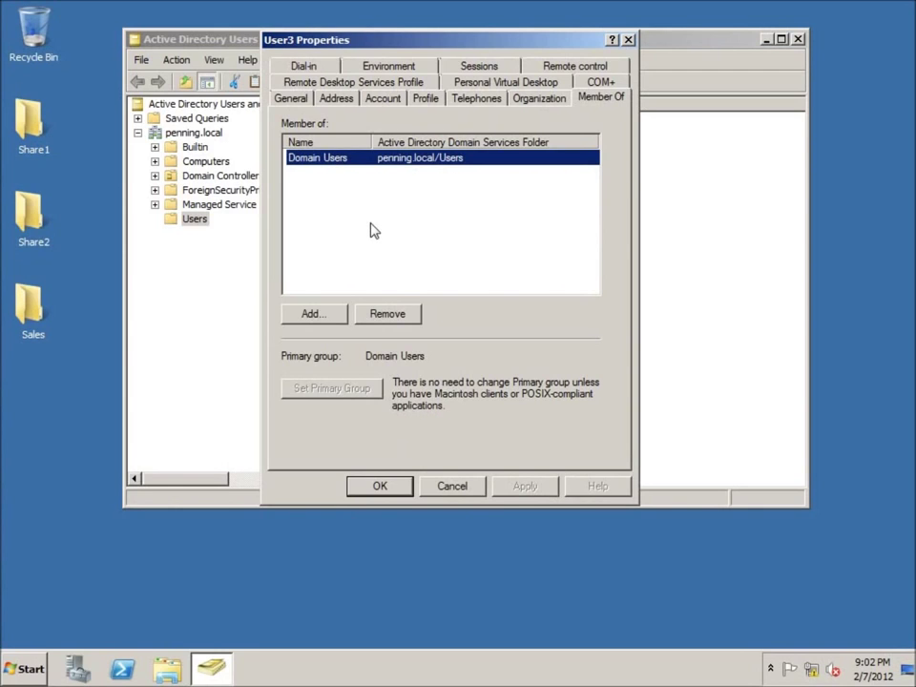
- Add User3 to the Sales group by resolving 'Sa', then apply and close
click(321, 319)
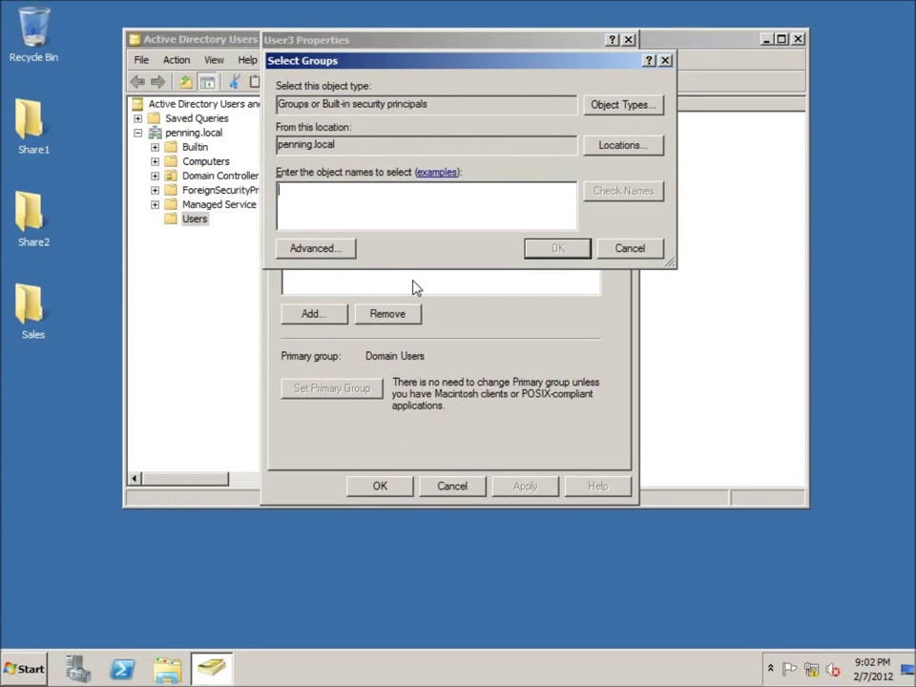
text(Sales)
key(Return)
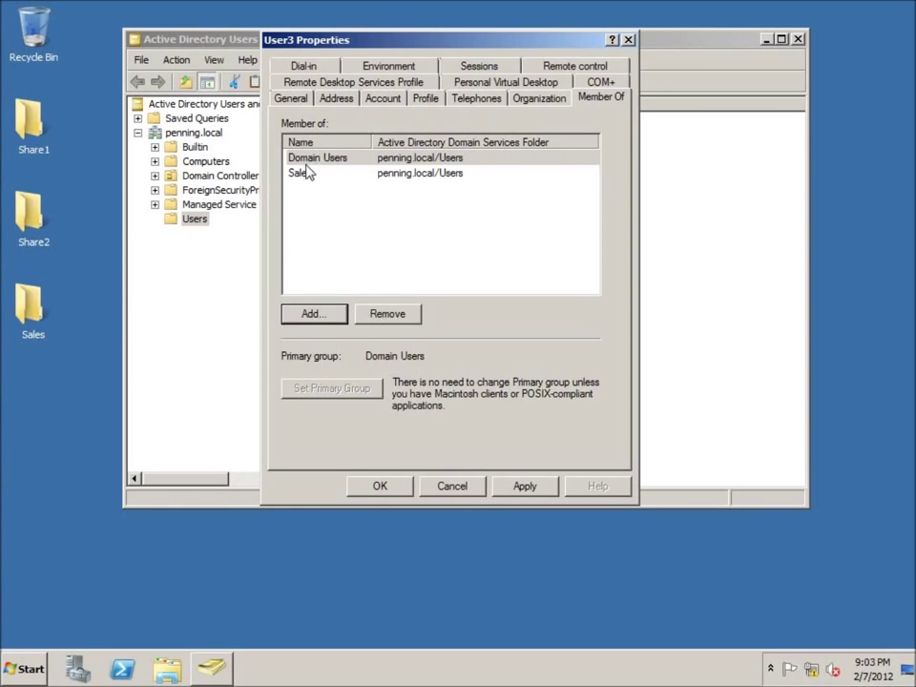
click(525, 489)
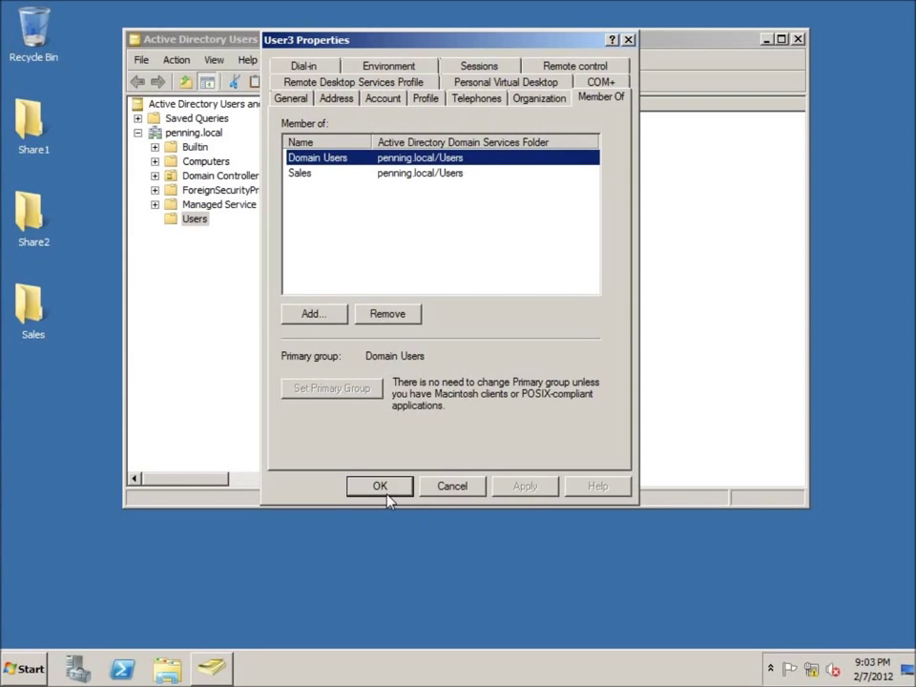
click(382, 489)
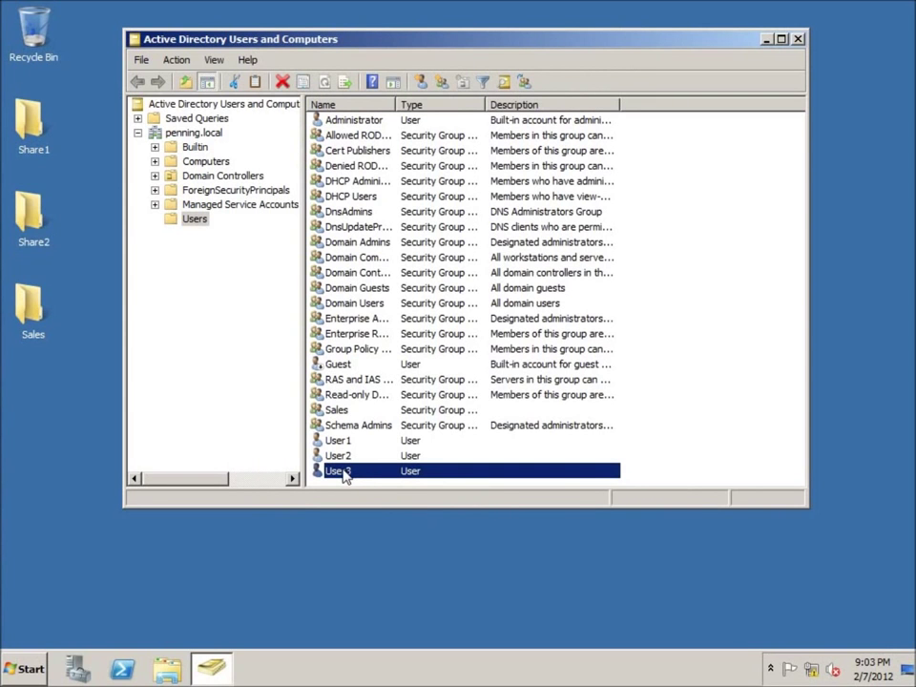
click(338, 410)
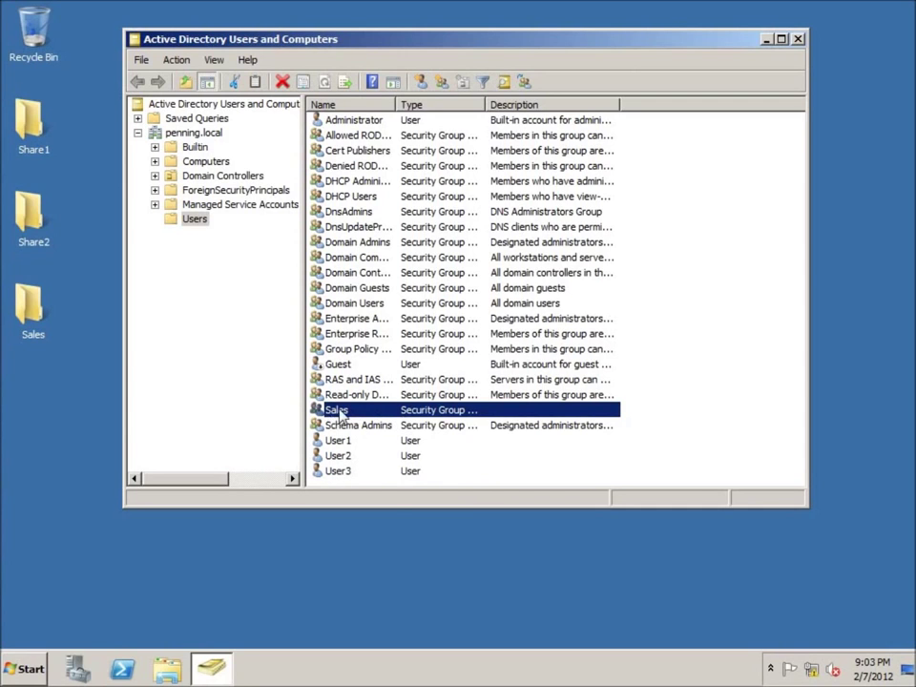
right_click(340, 413)
click(380, 549)
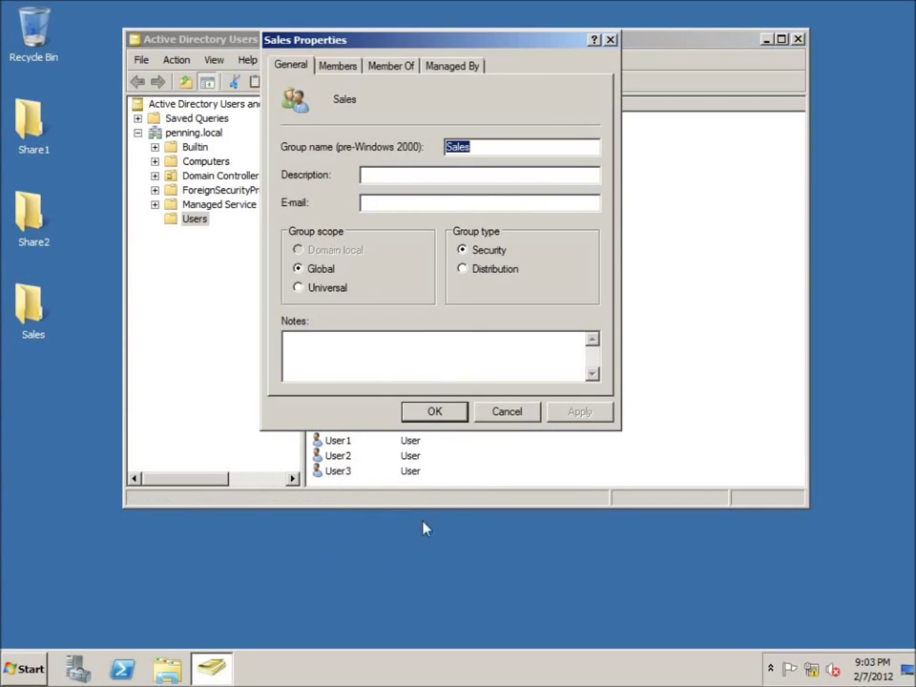
click(336, 67)
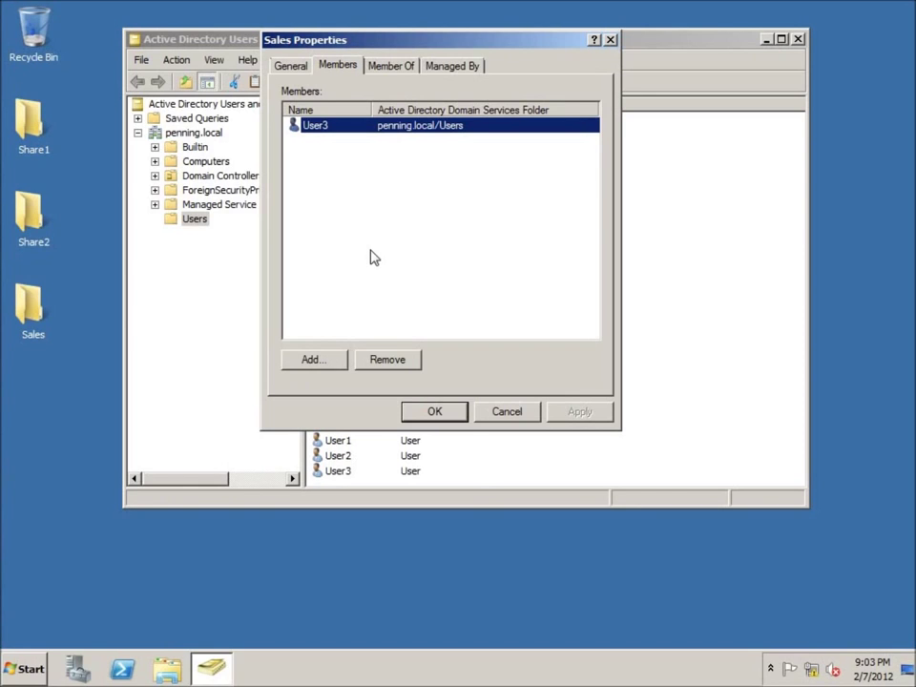
click(385, 66)
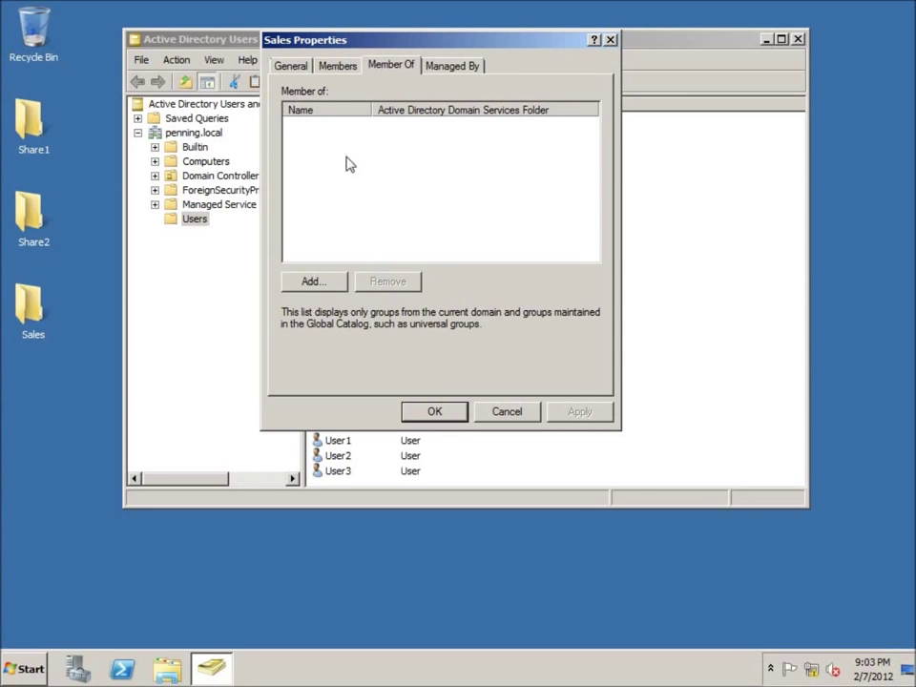
drag(414, 48, 618, 117)
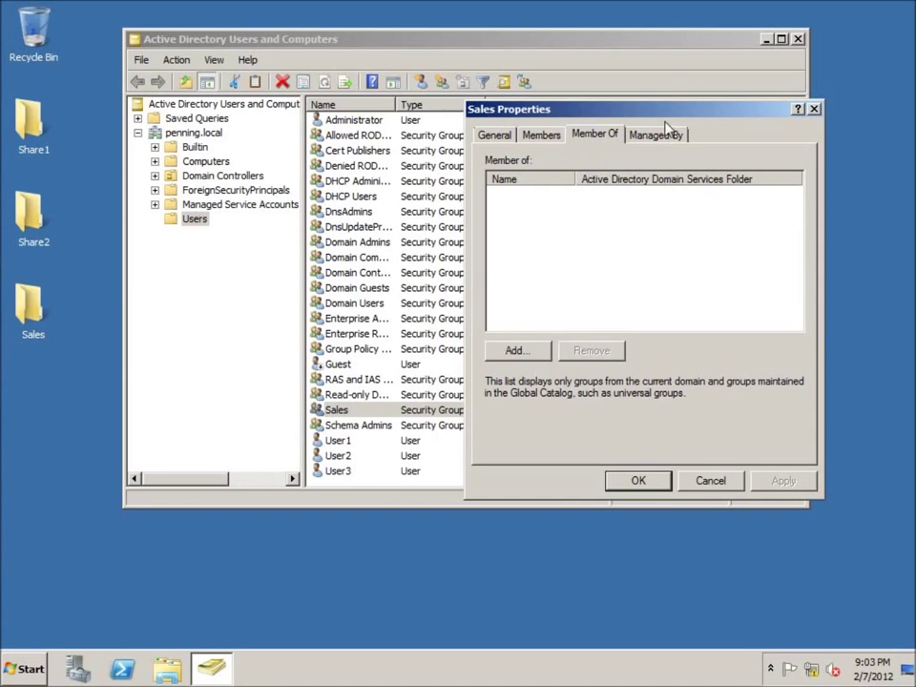
drag(569, 107, 483, 93)
click(554, 467)
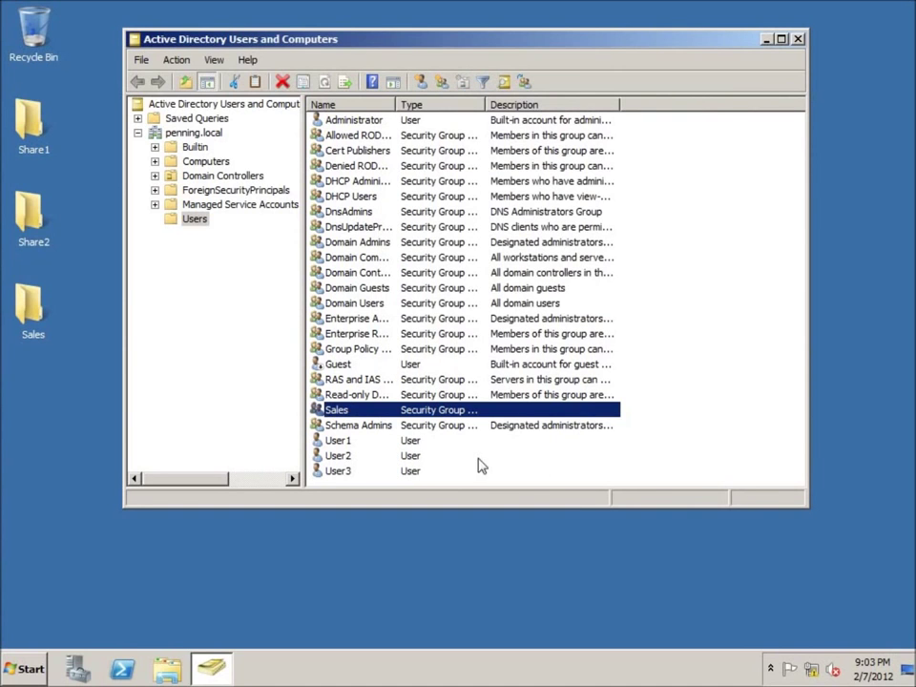
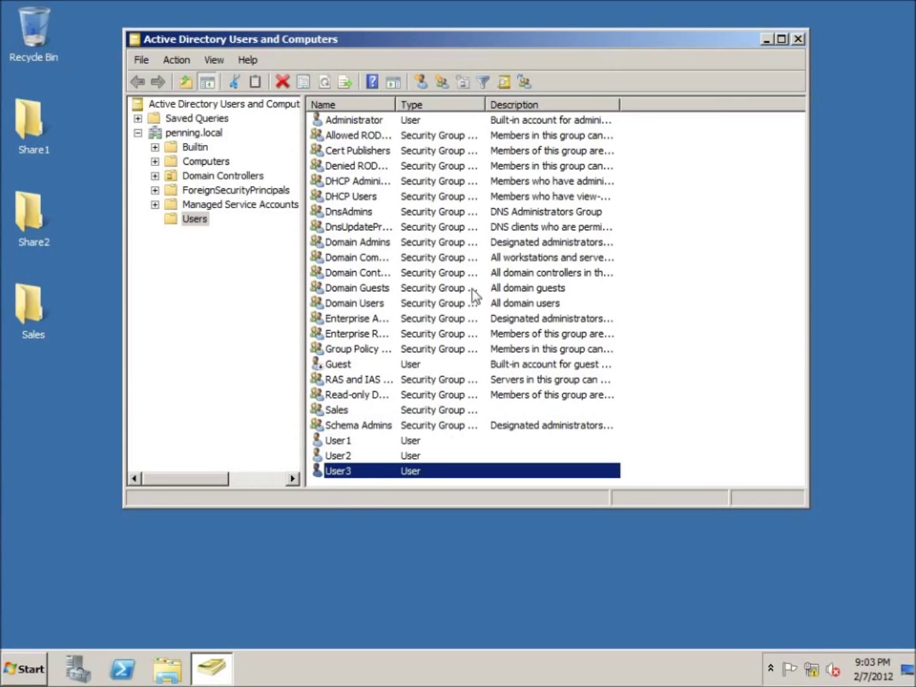
- Shift the ADUC window slightly right and select the Sales folder on the desktop
drag(360, 47, 405, 31)
drag(63, 352, 32, 327)
- Enable Advanced Sharing on the desktop Sales folder as share 'Sales' and view its share permissions
right_click(33, 307)
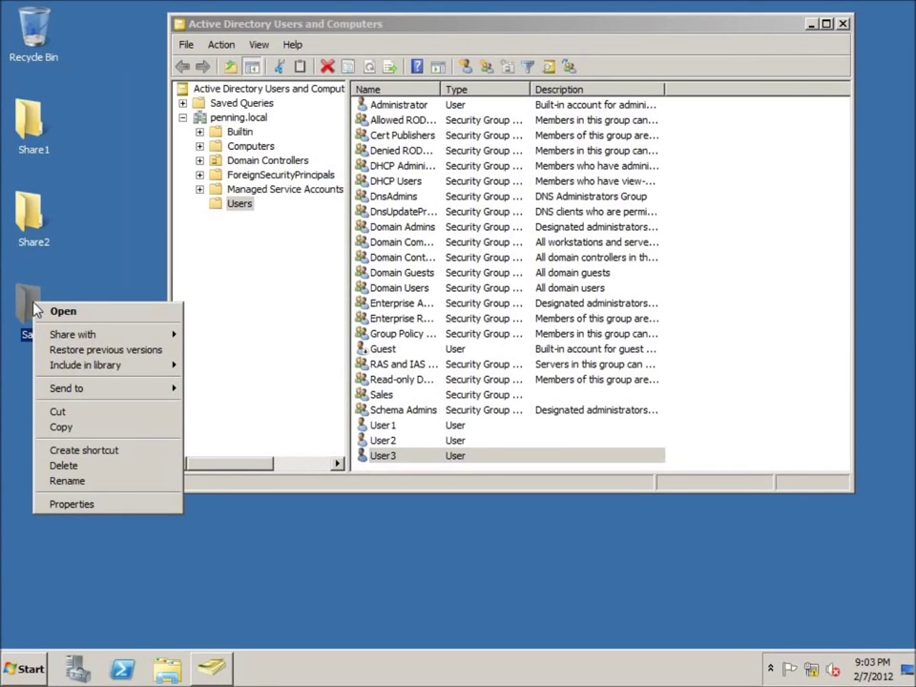
click(89, 503)
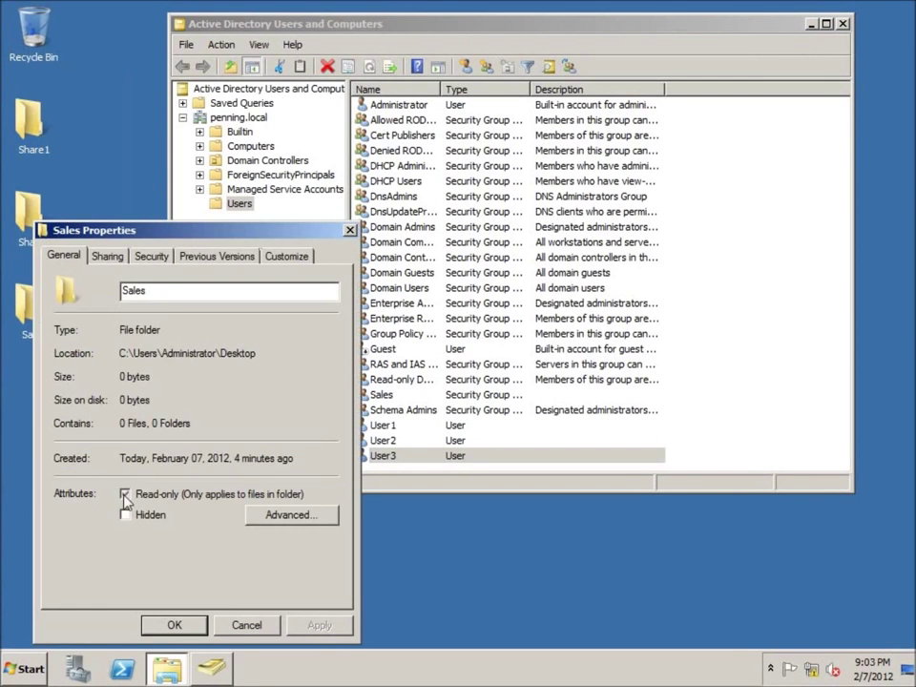
click(108, 257)
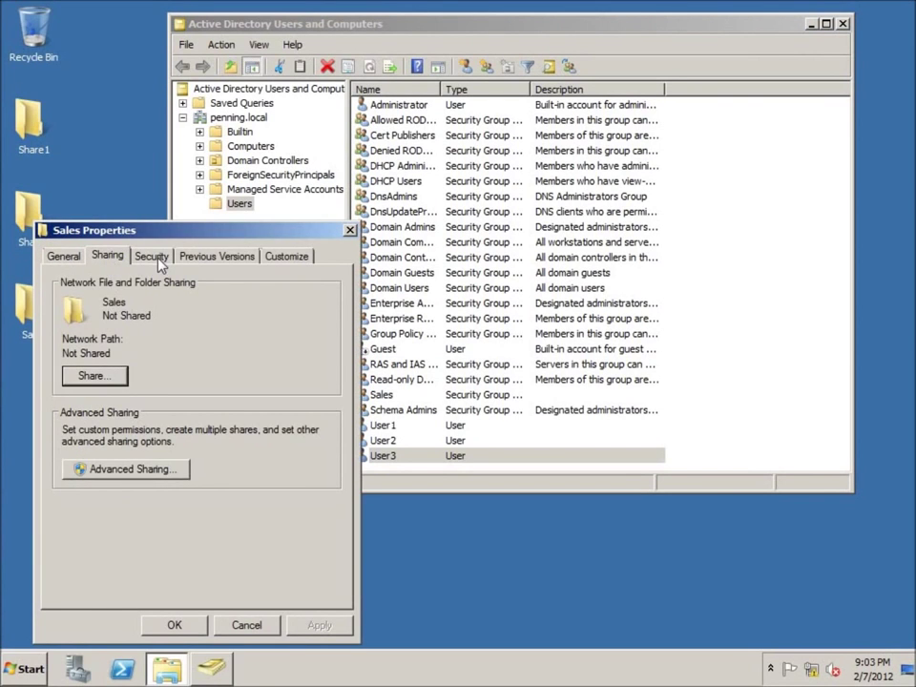
click(77, 469)
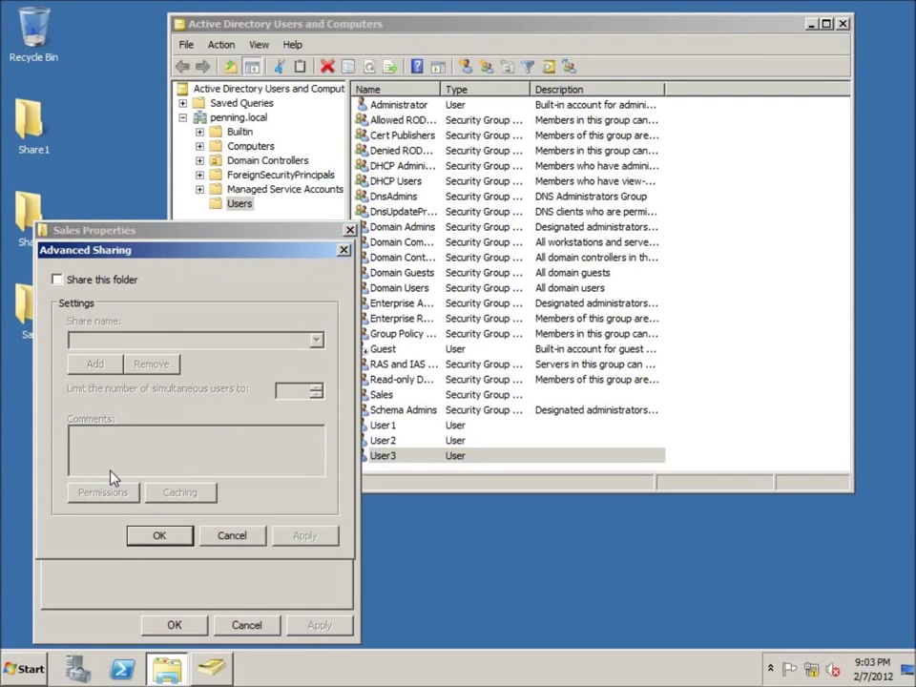
click(63, 283)
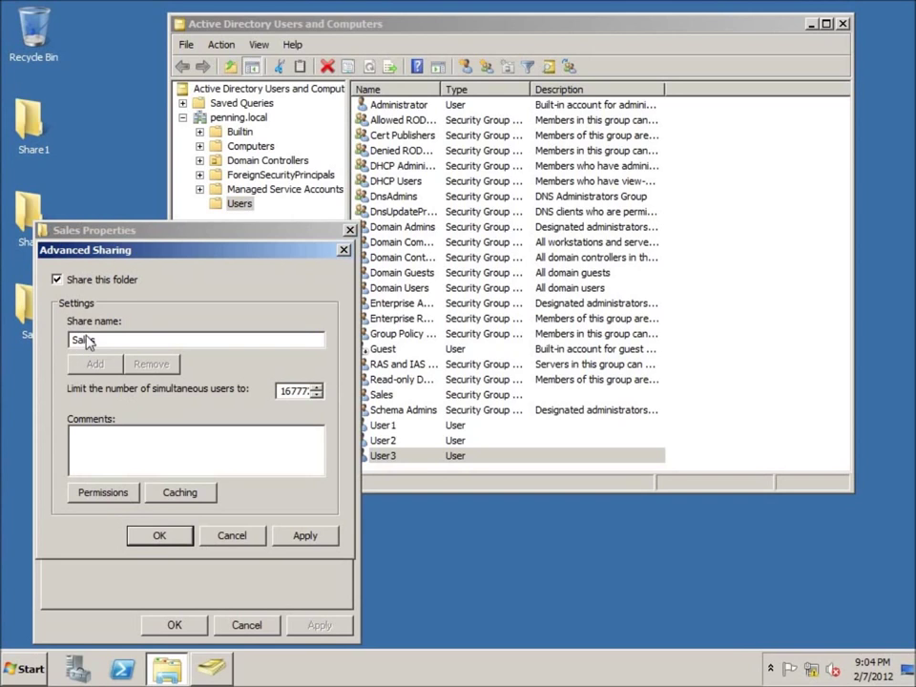
click(104, 496)
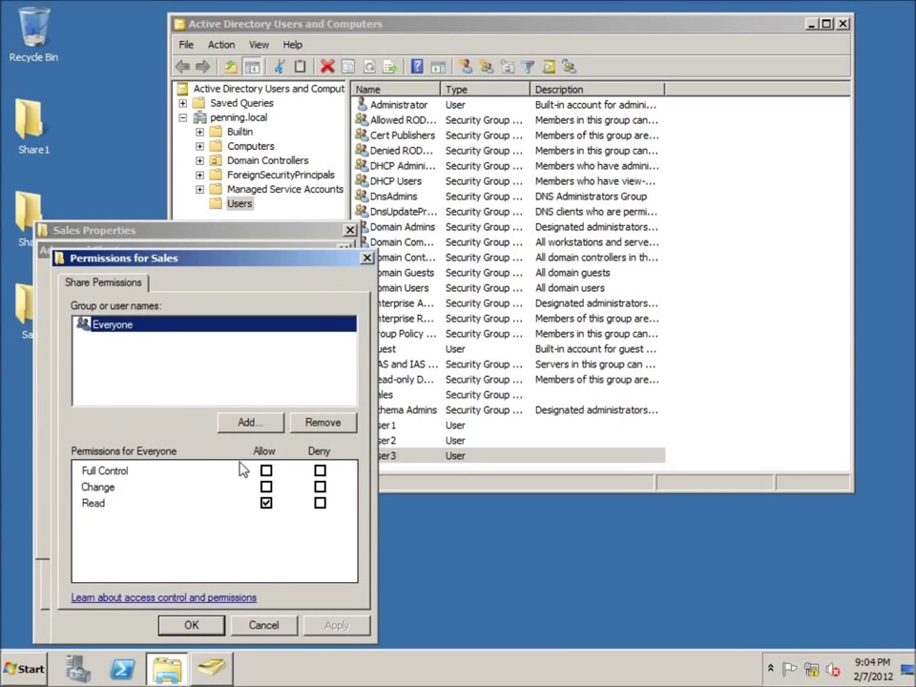
- Replace Everyone with the Sales group in the share permissions, allowing Change, and apply
click(322, 422)
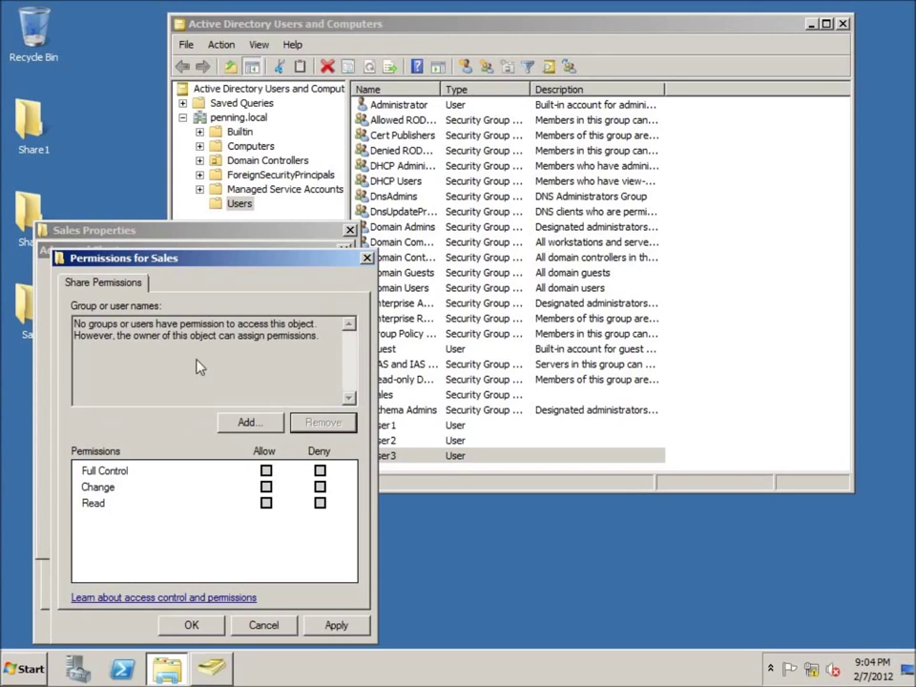
click(244, 423)
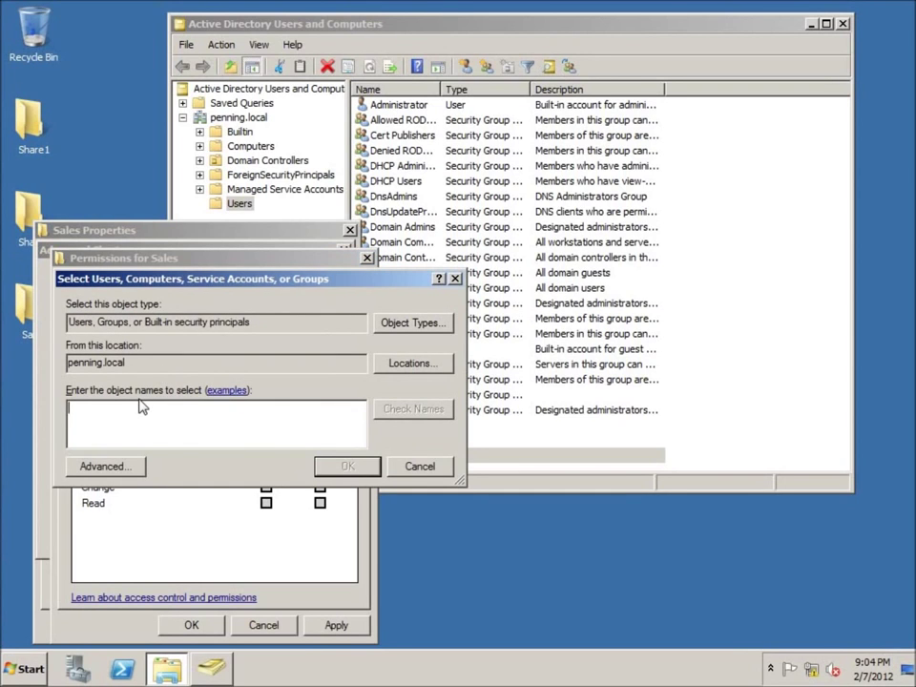
text(Sales)
key(Return)
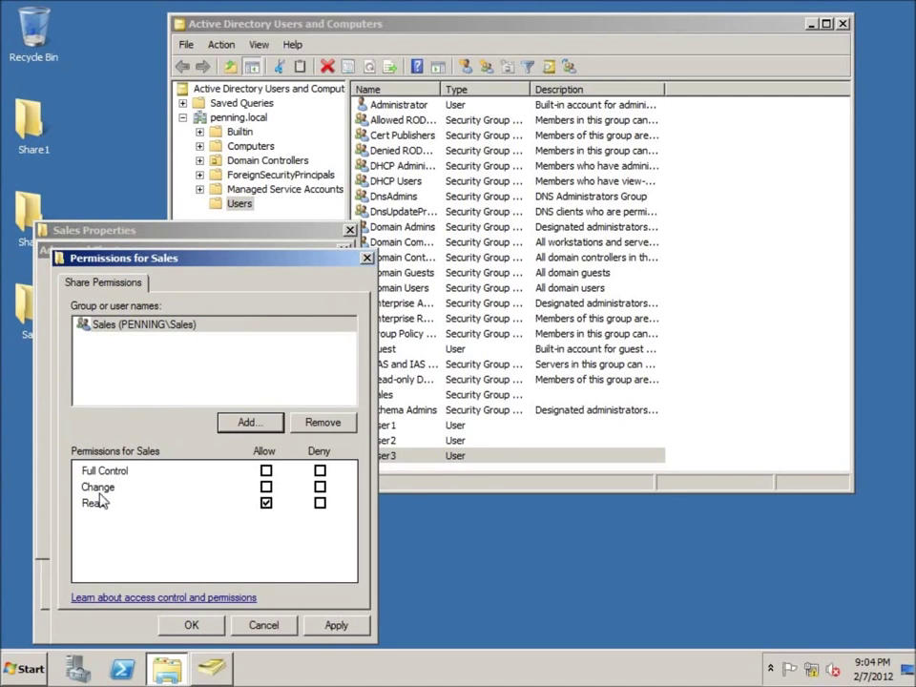
click(265, 487)
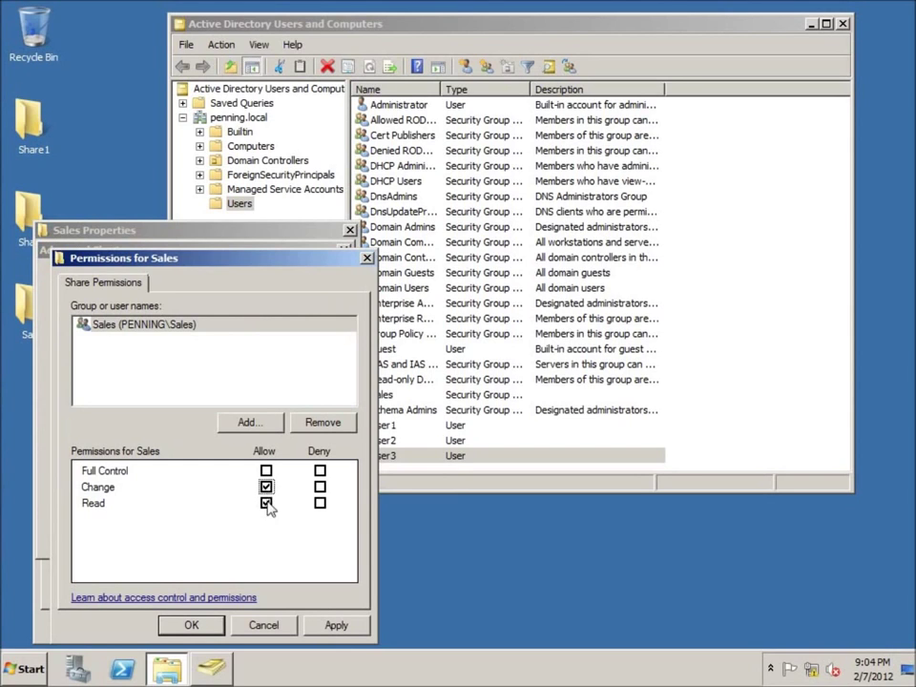
click(334, 625)
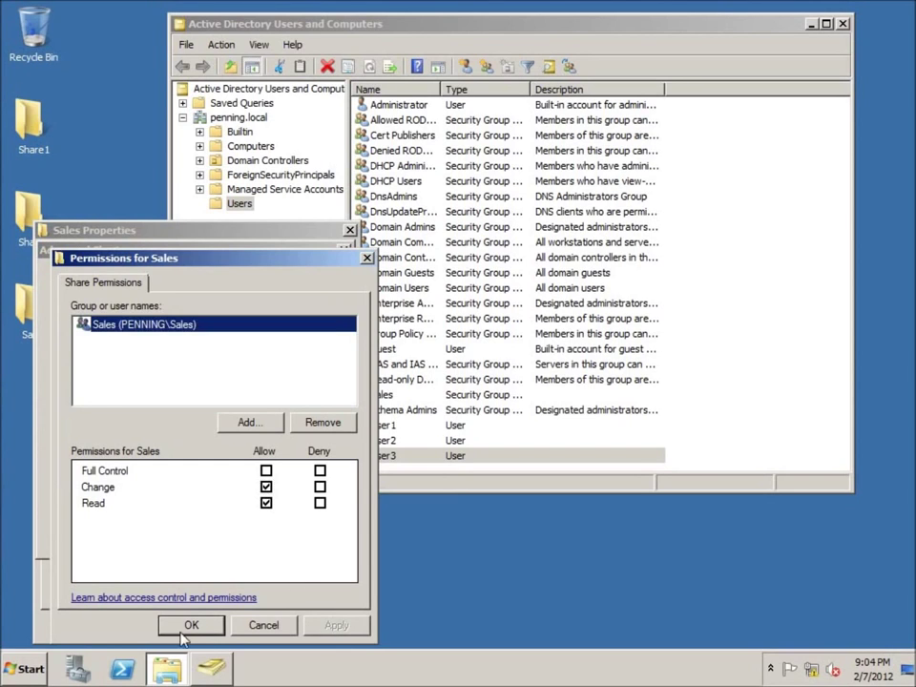
click(189, 625)
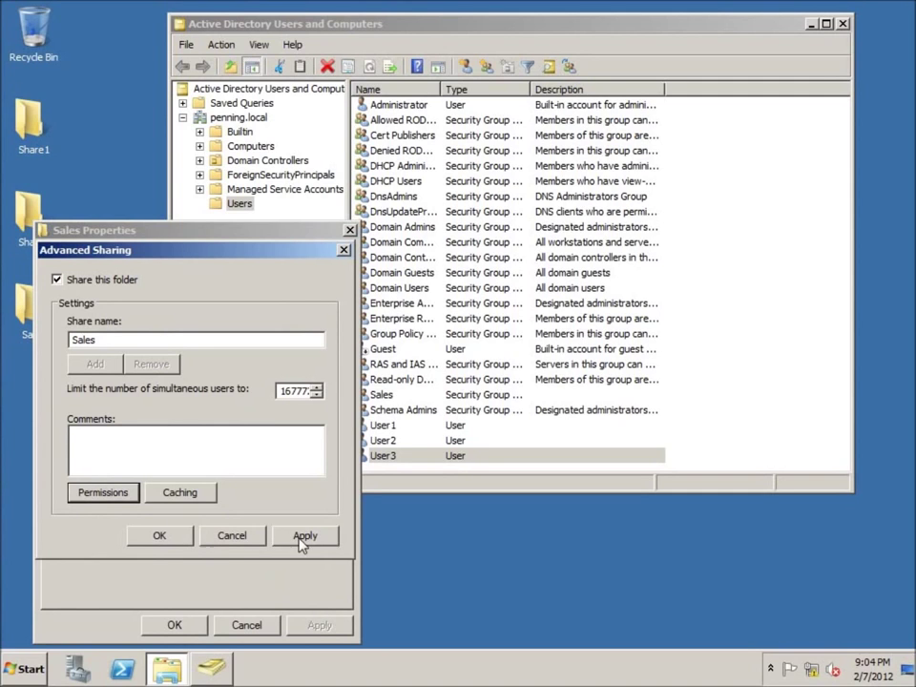
- Confirm the Advanced Sharing settings and switch to the folder's Security tab
click(159, 537)
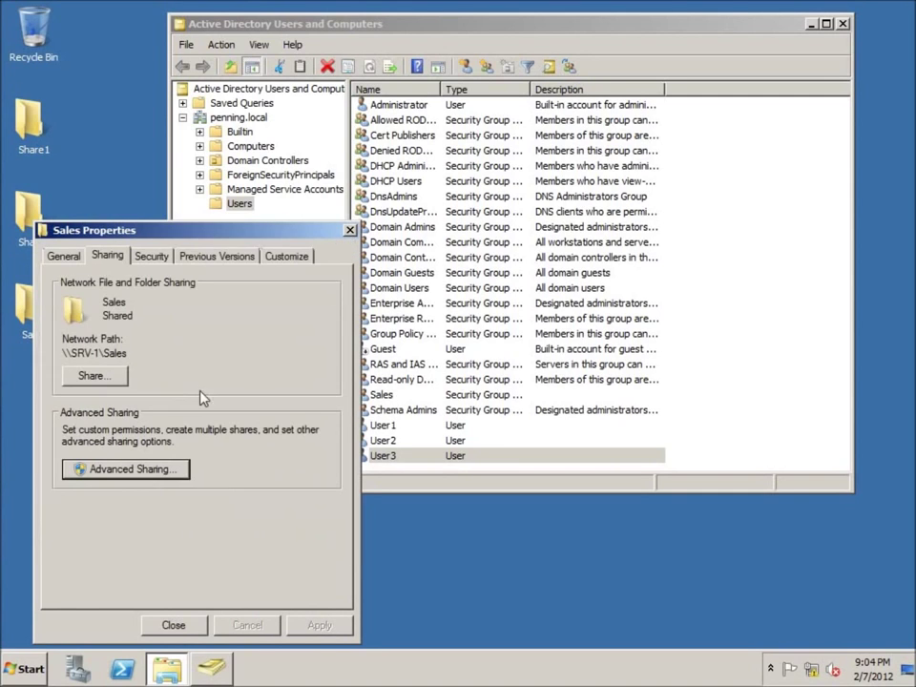
click(143, 265)
click(107, 256)
click(148, 258)
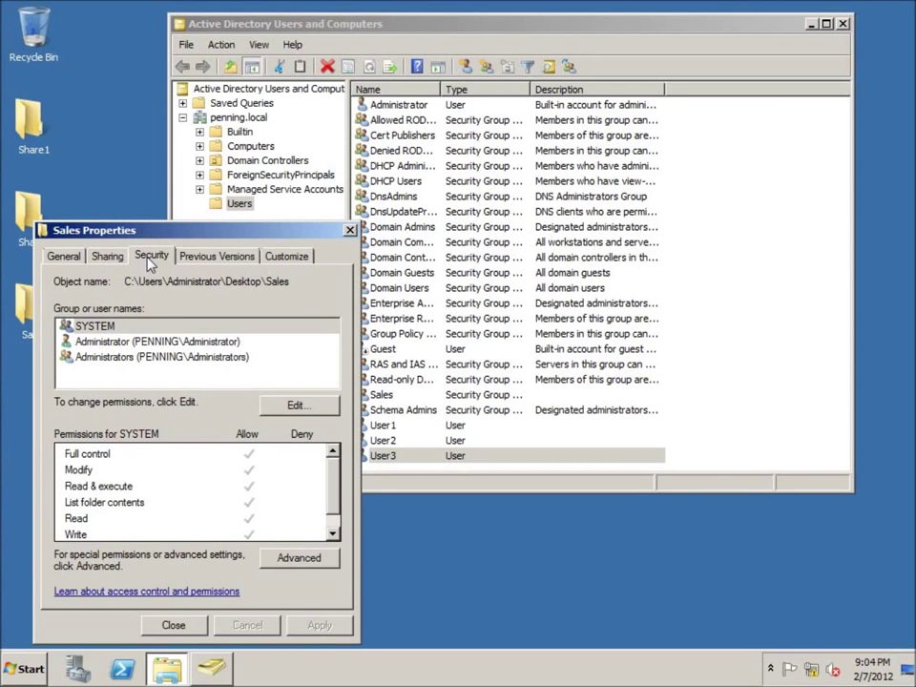
- Add the Sales group to the folder's security permissions with Allow Modify and apply
click(299, 404)
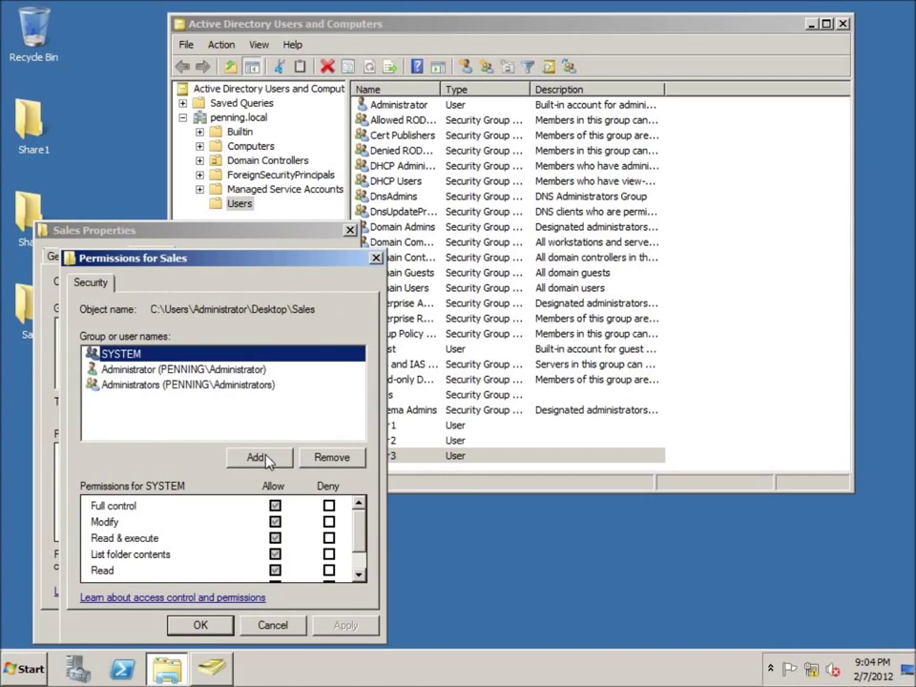
click(262, 458)
text(Sa)
key(Return)
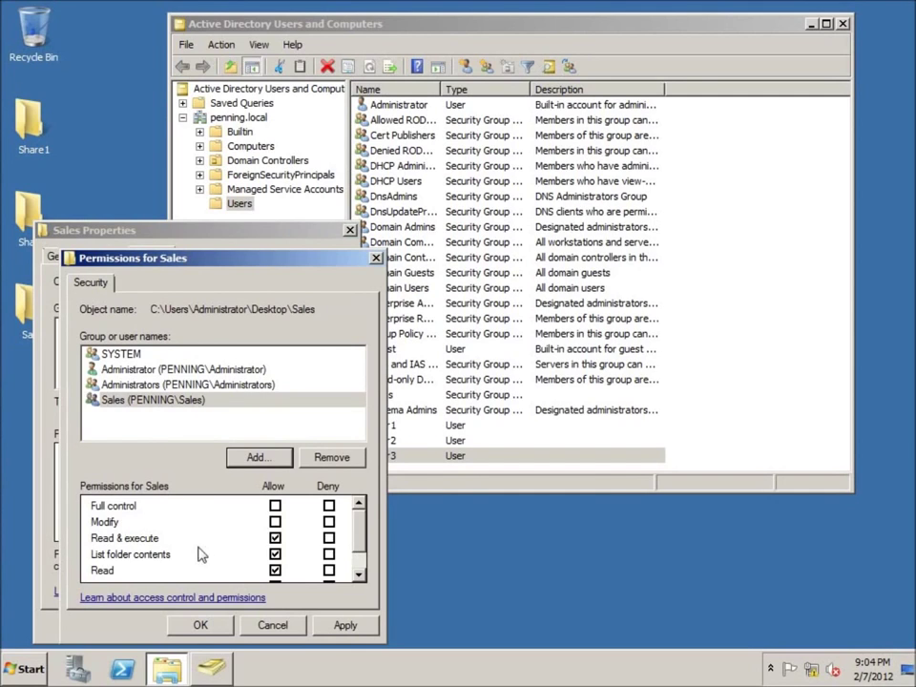
click(275, 522)
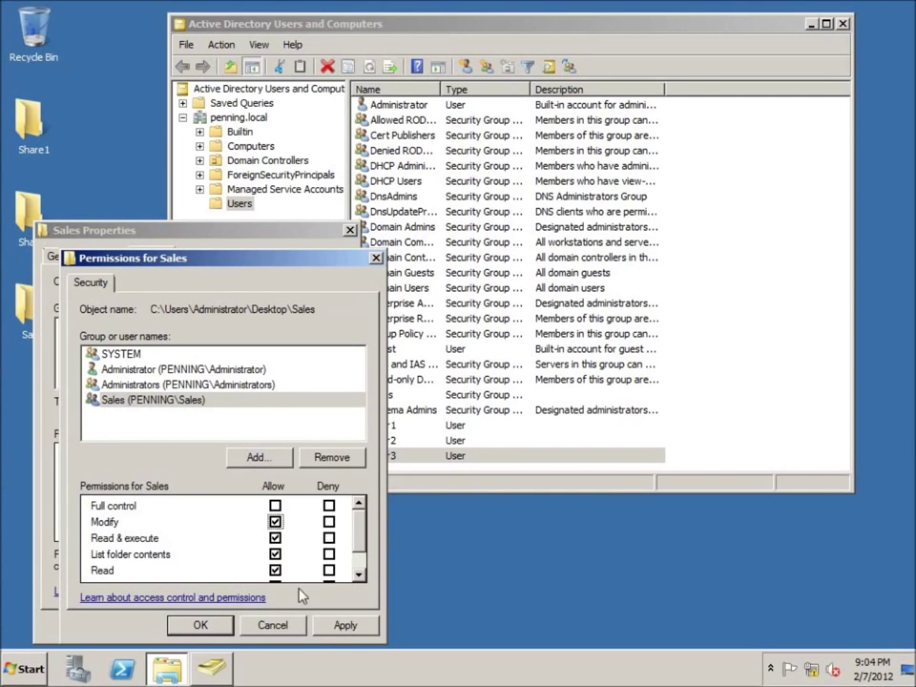
click(345, 626)
click(201, 625)
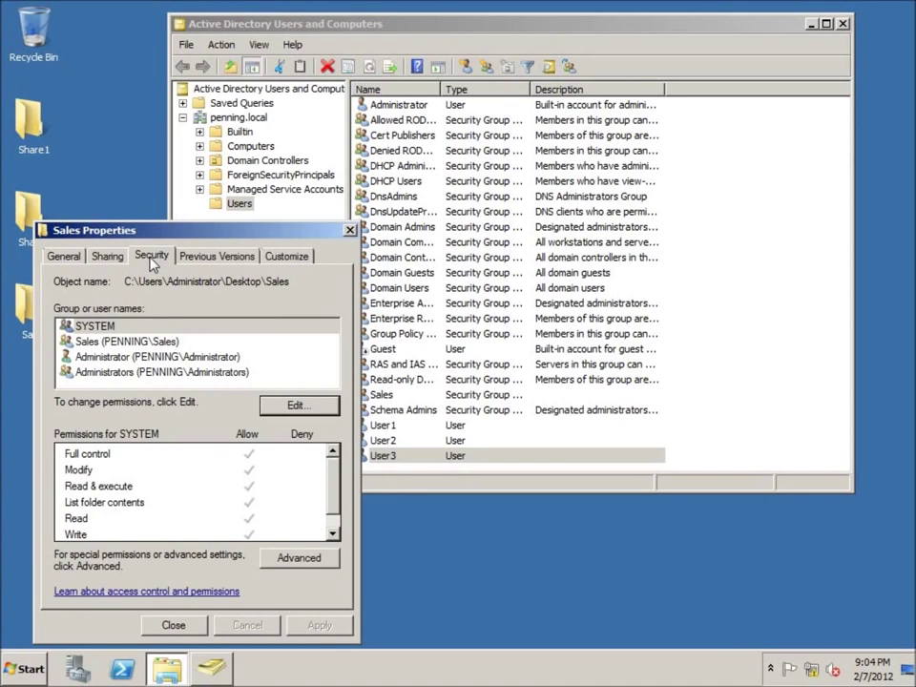
- Check the \\SRV-1\Sales network path on the Sharing tab, then close Sales Properties
click(110, 256)
click(143, 257)
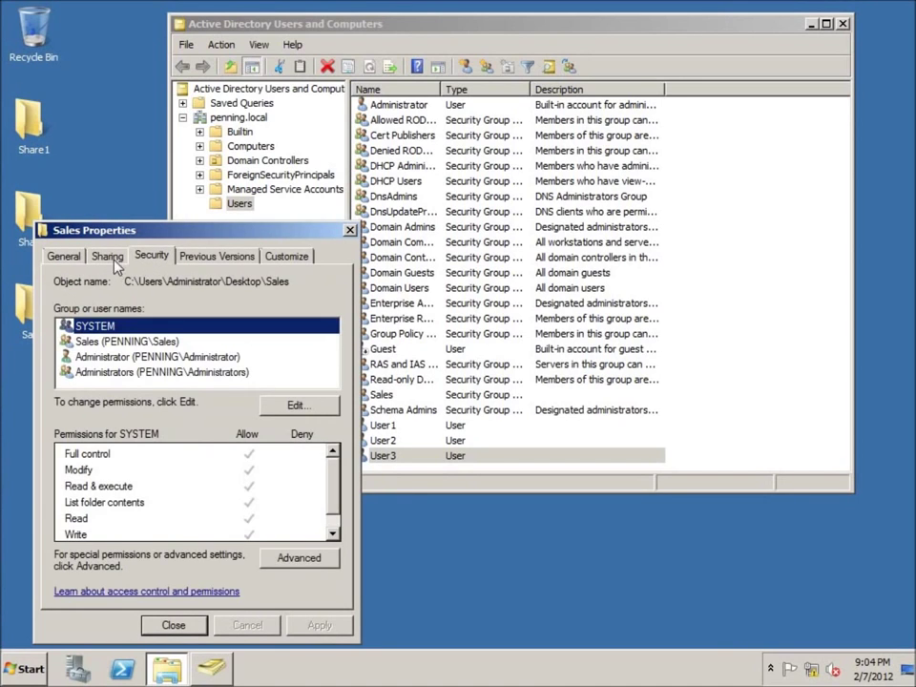
click(113, 259)
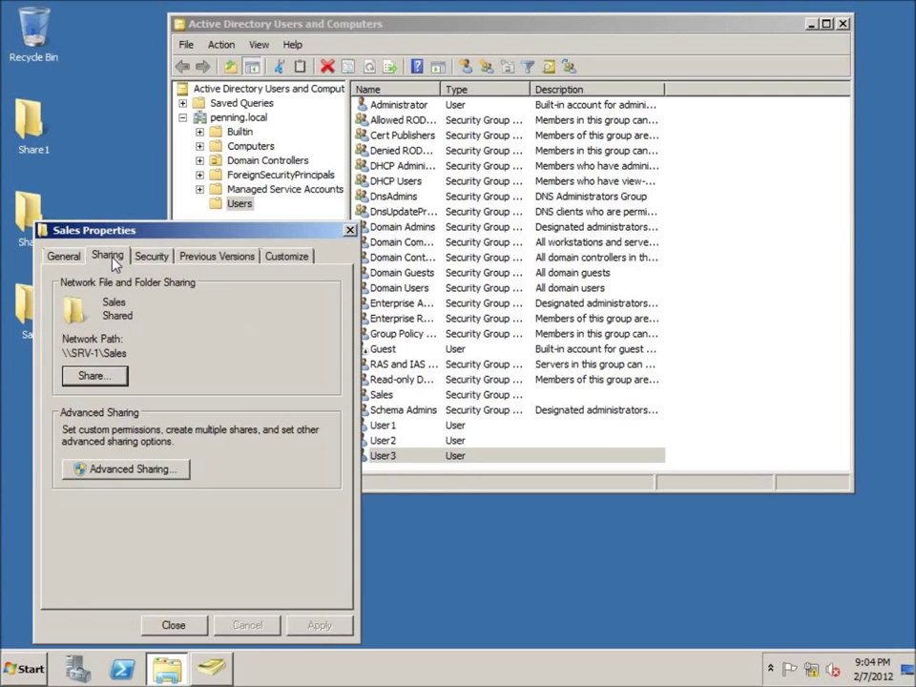
click(150, 256)
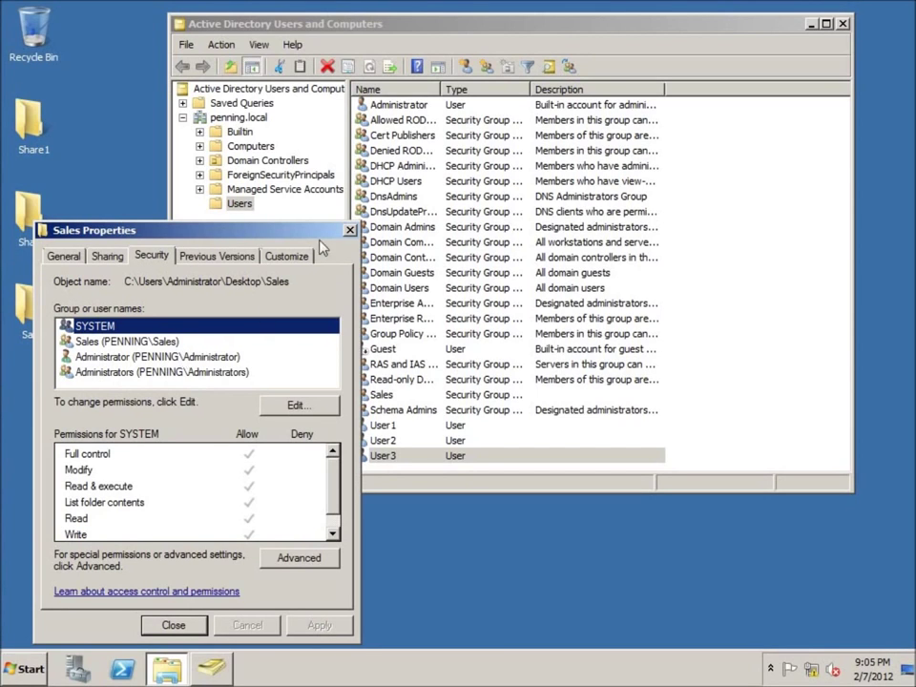
click(350, 230)
click(25, 672)
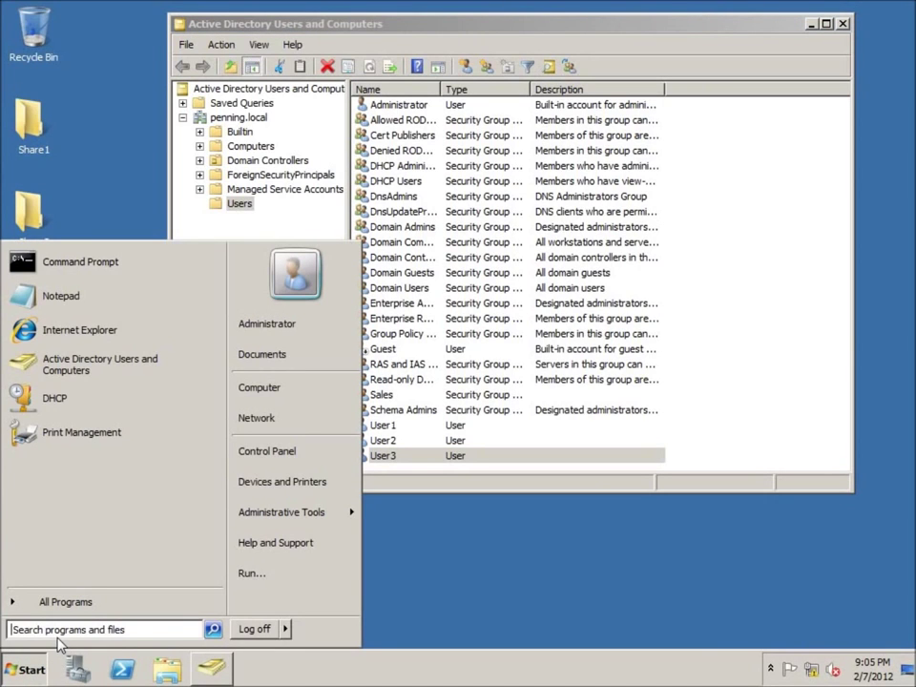
- Browse to \\srv-1 from Start search and try opening the Sales share
text(\\srv)
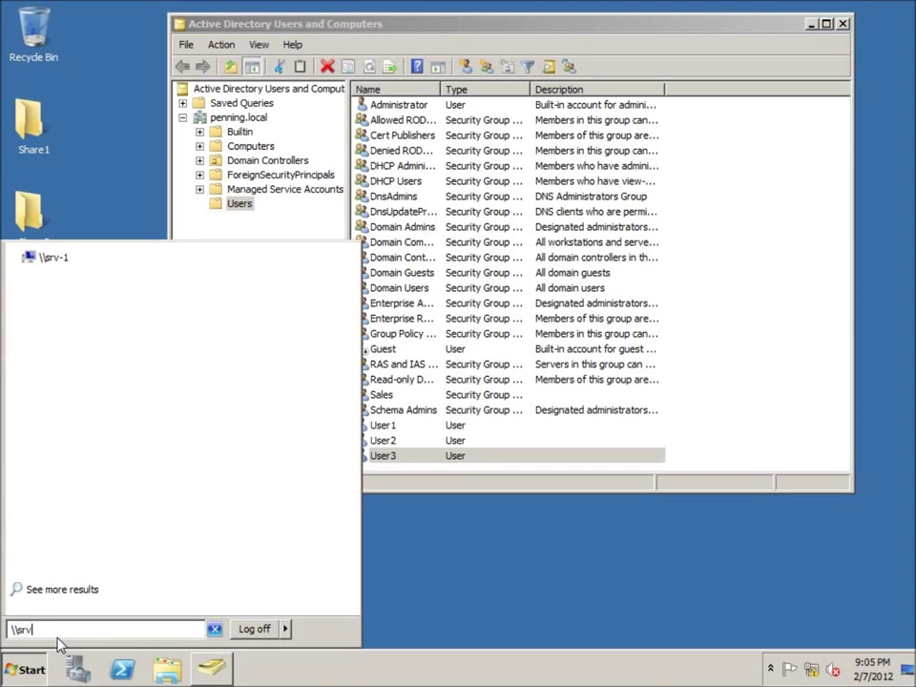
text(-)
key(Return)
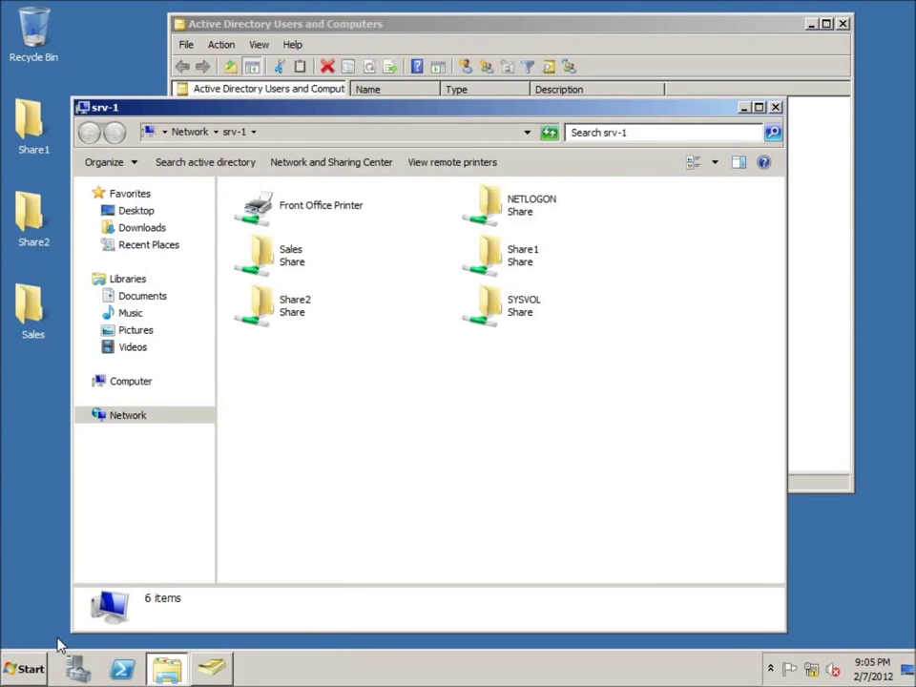
drag(348, 111, 382, 158)
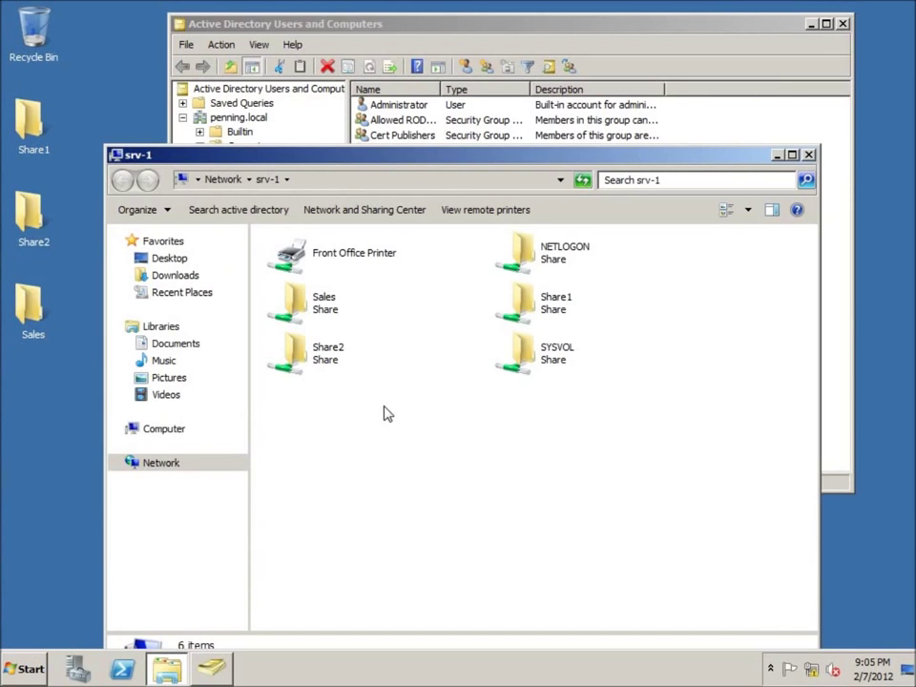
double_click(303, 305)
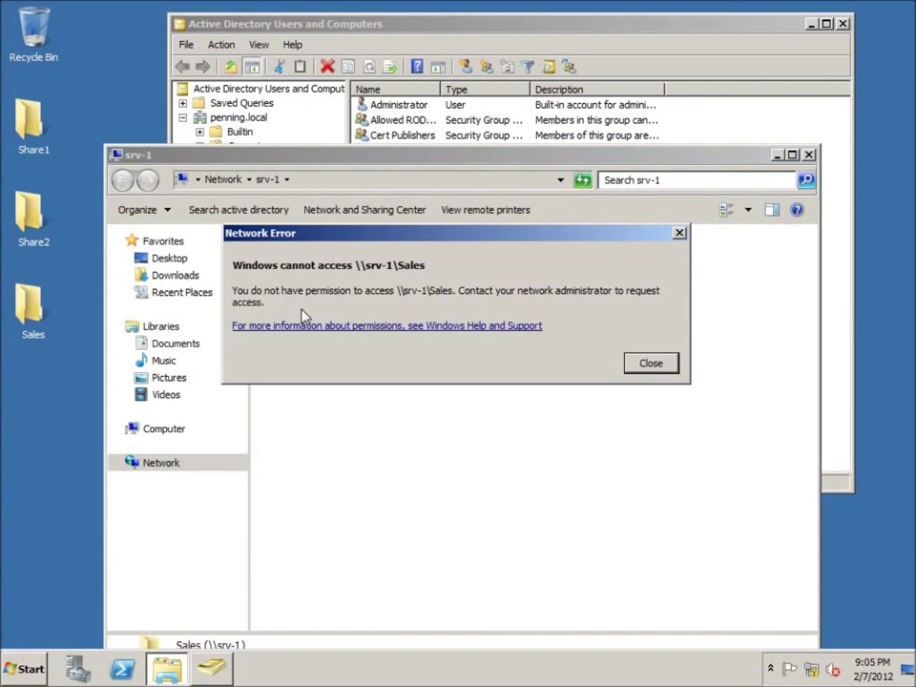
- Close the access-denied Network Error and move the srv-1 window down-left
click(23, 668)
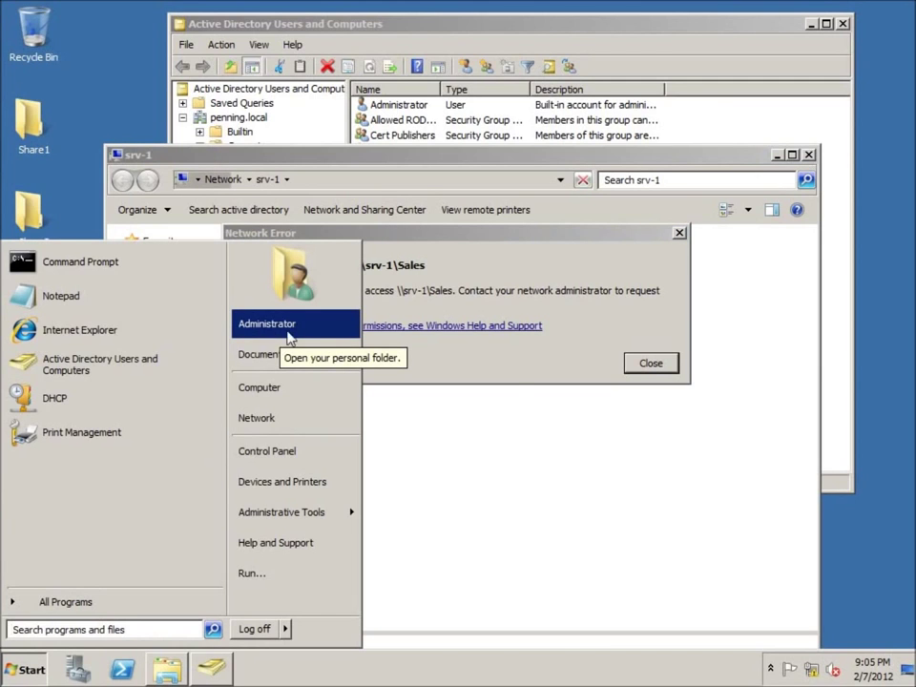
click(515, 453)
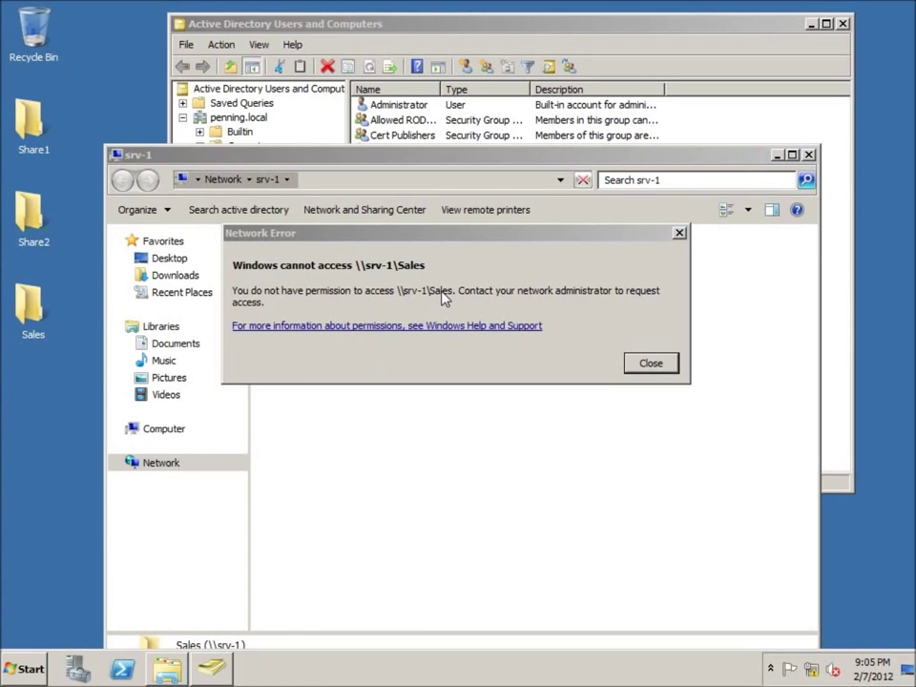
click(650, 363)
drag(535, 155, 412, 385)
- Add Administrator to the Sales group's Members list via its Properties and apply
click(599, 292)
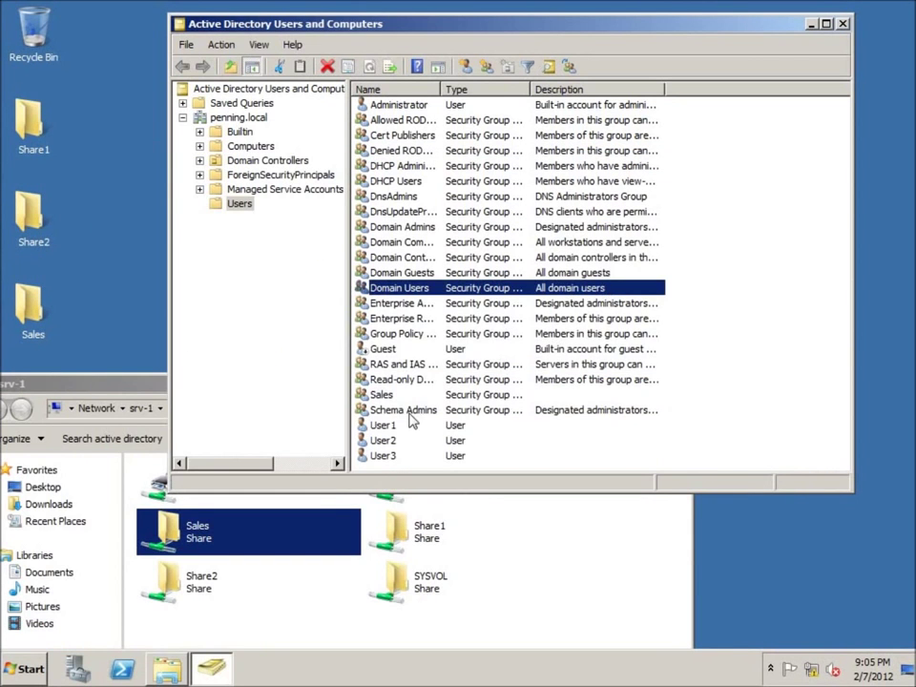
double_click(382, 395)
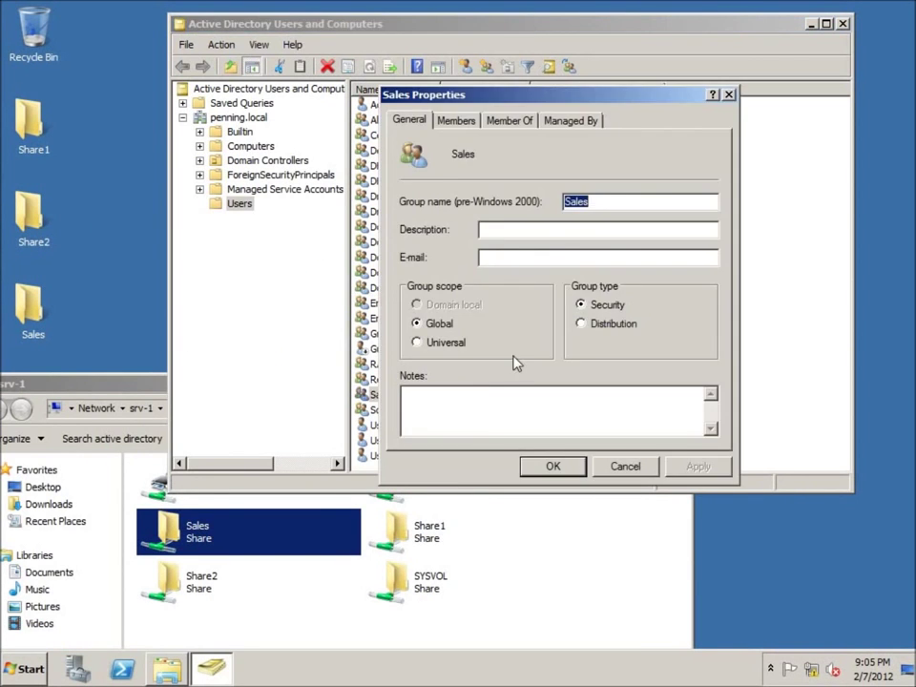
click(458, 124)
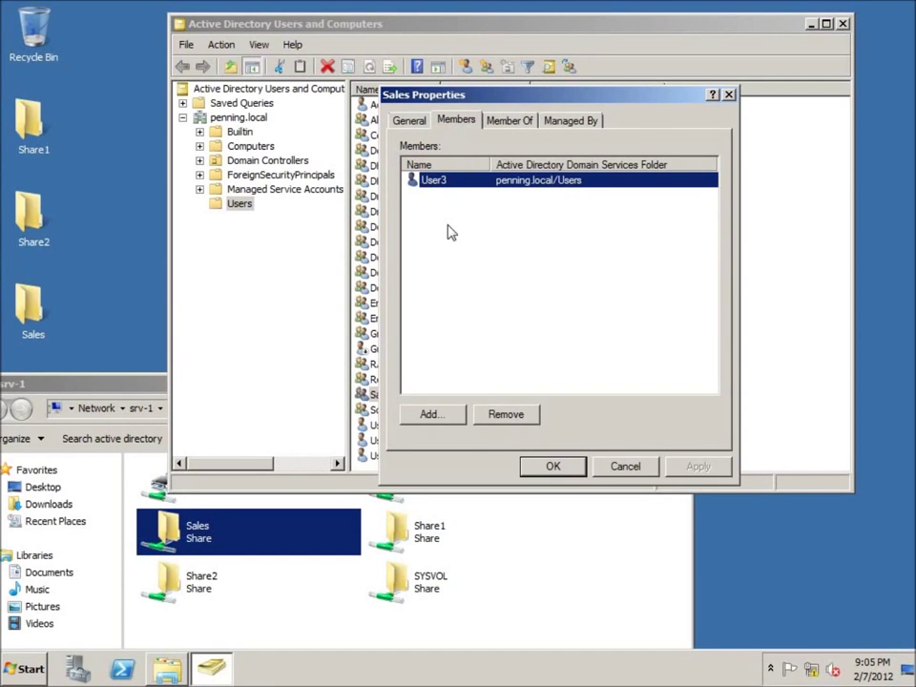
click(431, 415)
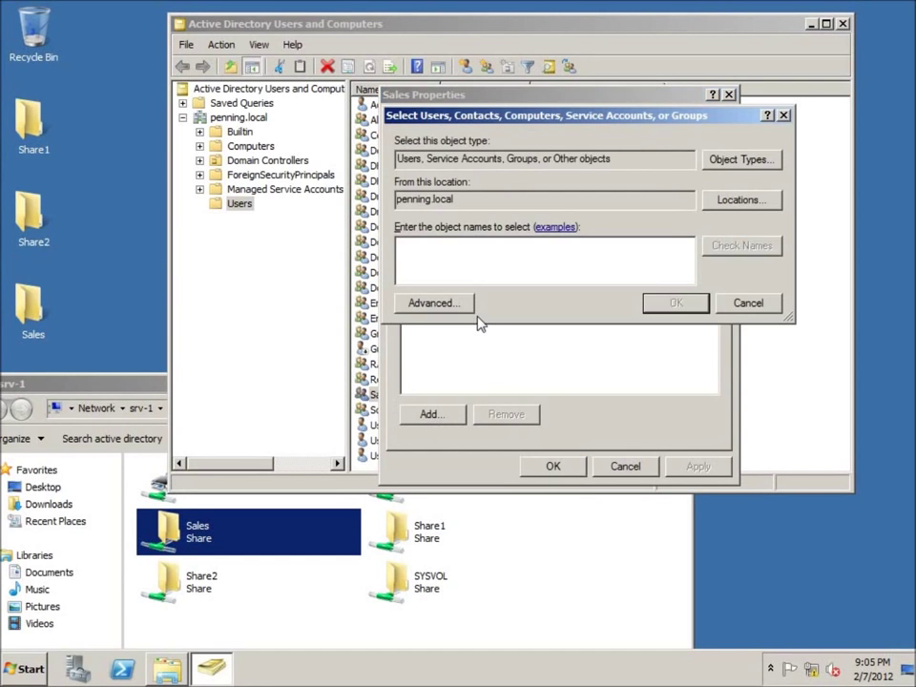
text(Ad)
key(Return)
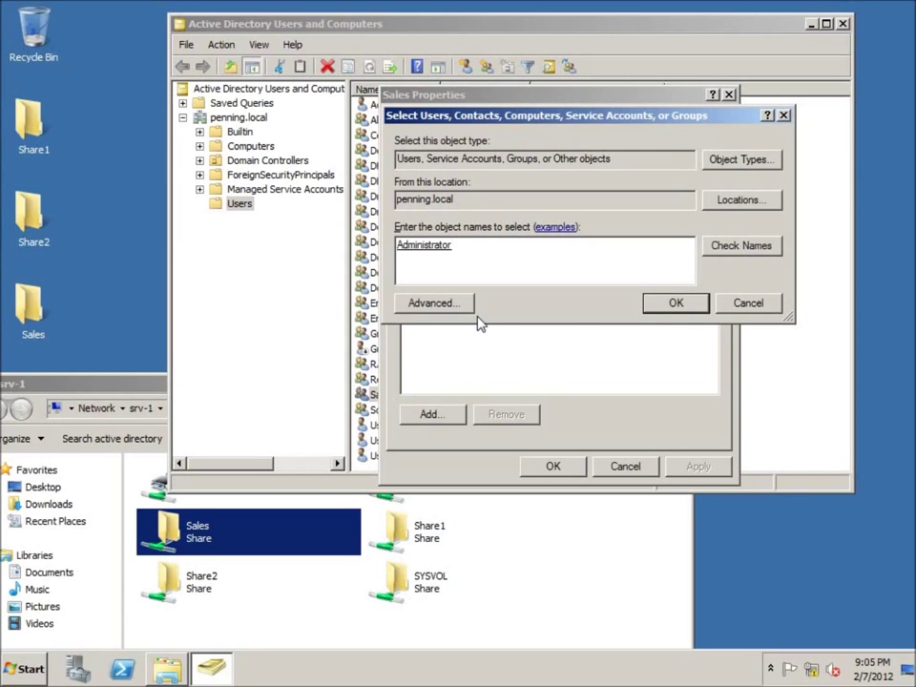
click(672, 305)
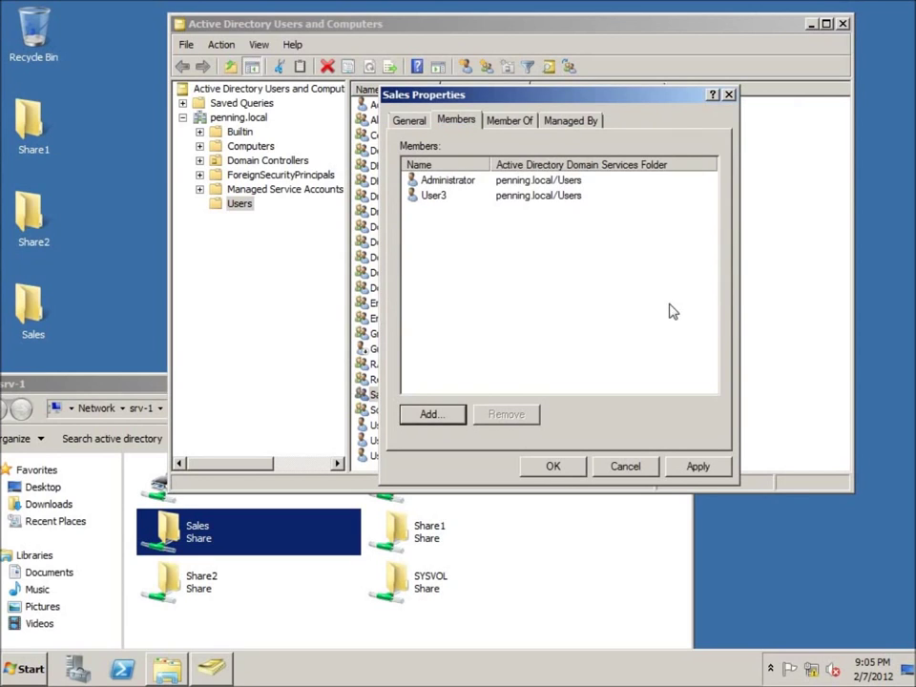
click(457, 188)
click(691, 468)
click(548, 466)
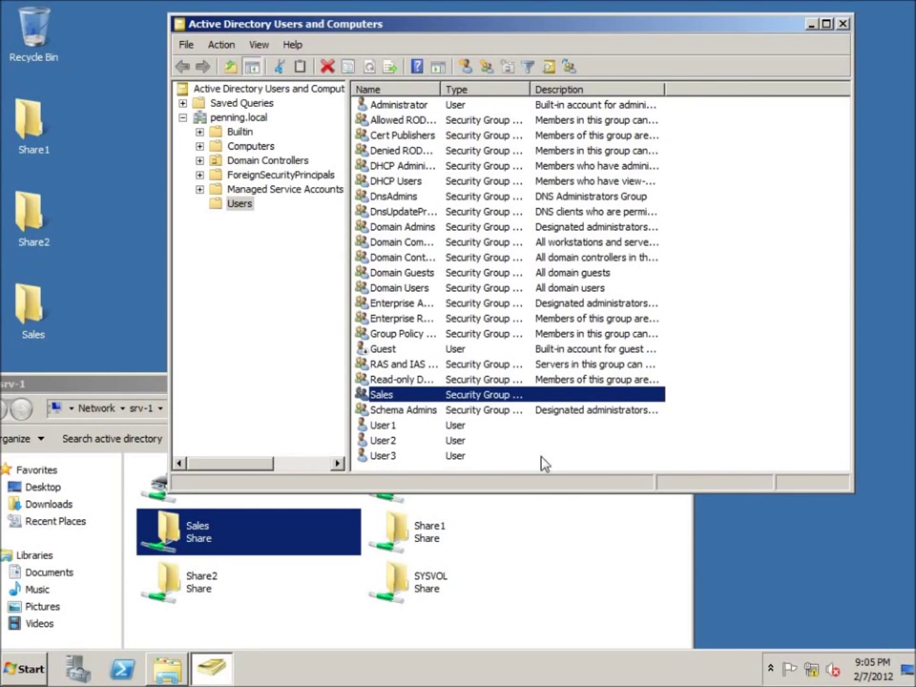
click(425, 531)
drag(280, 388, 526, 158)
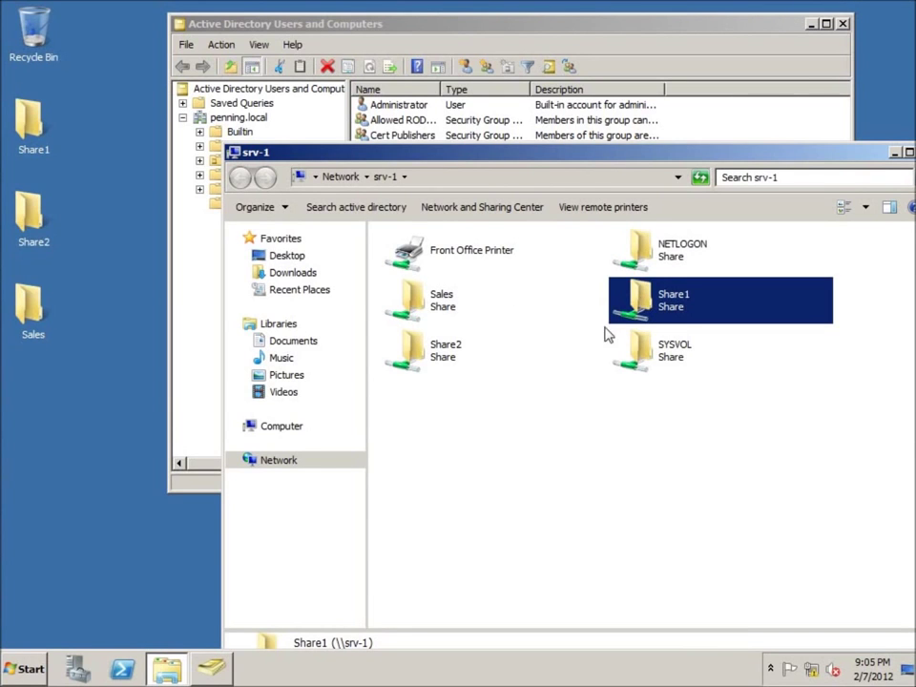
double_click(426, 302)
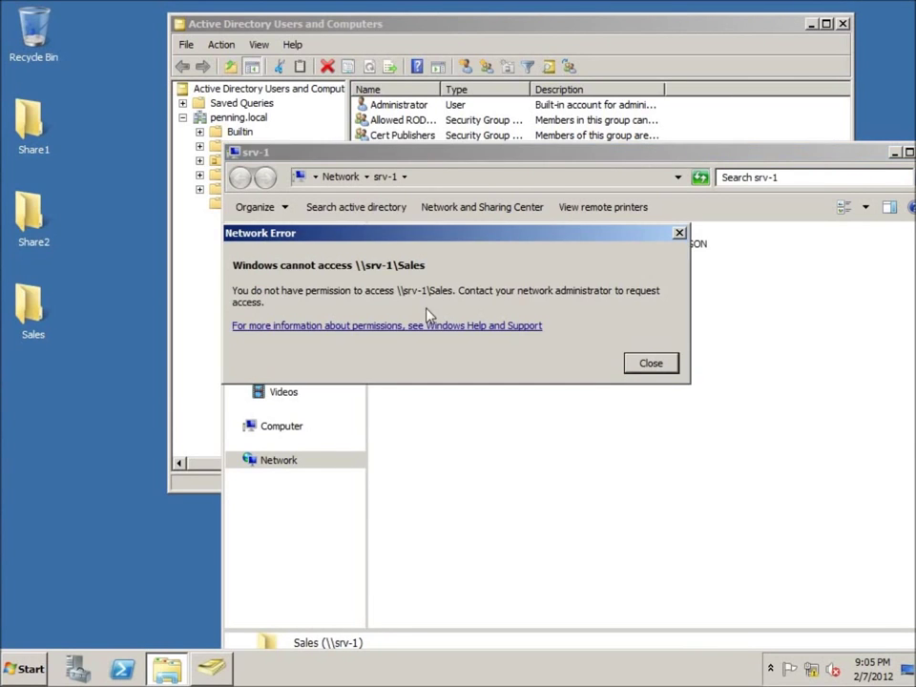
click(646, 363)
drag(680, 153, 583, 154)
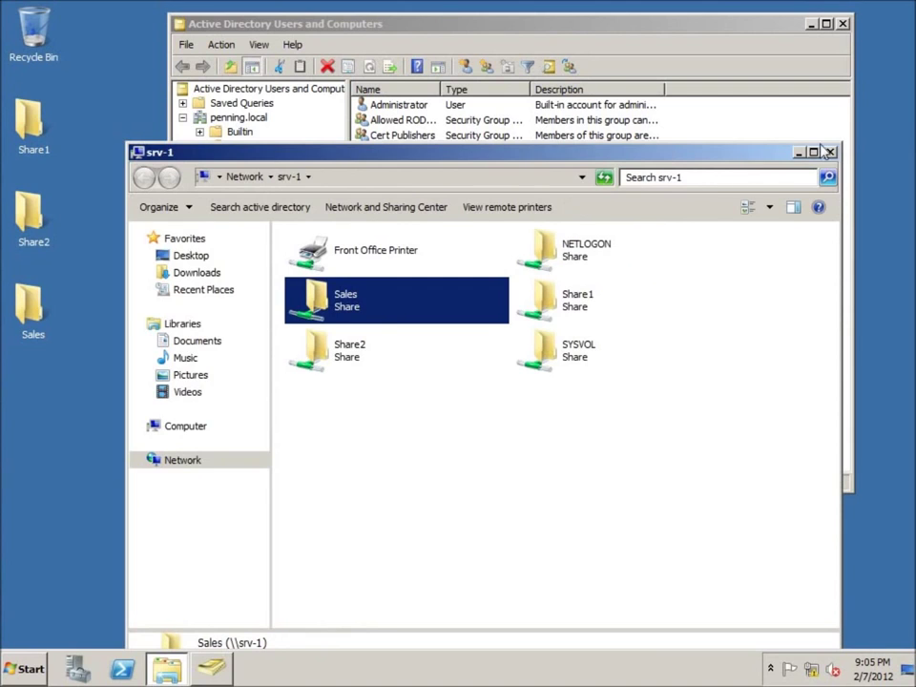
click(829, 152)
click(29, 669)
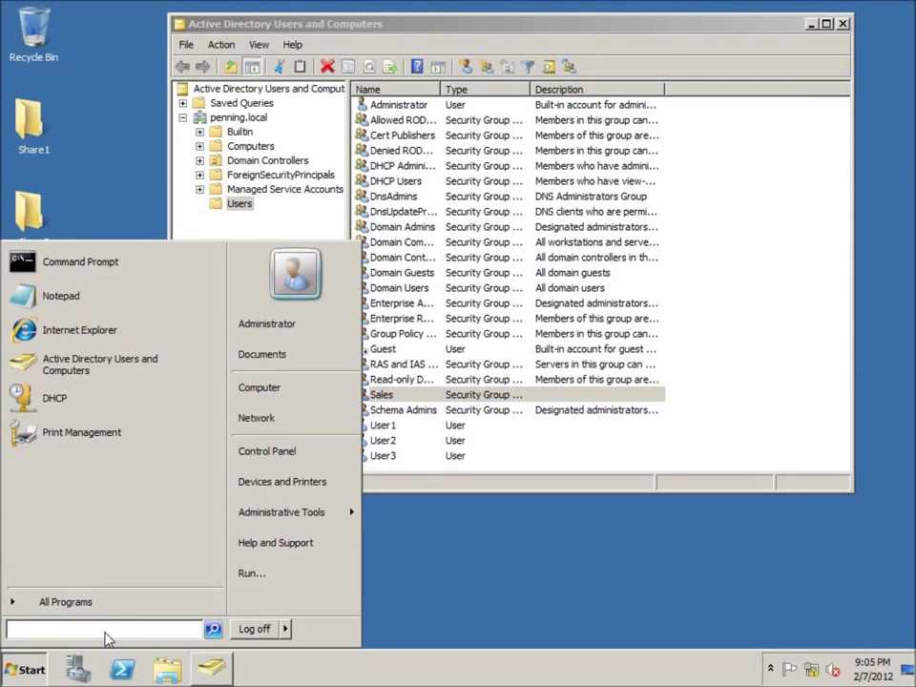
text(\\sr)
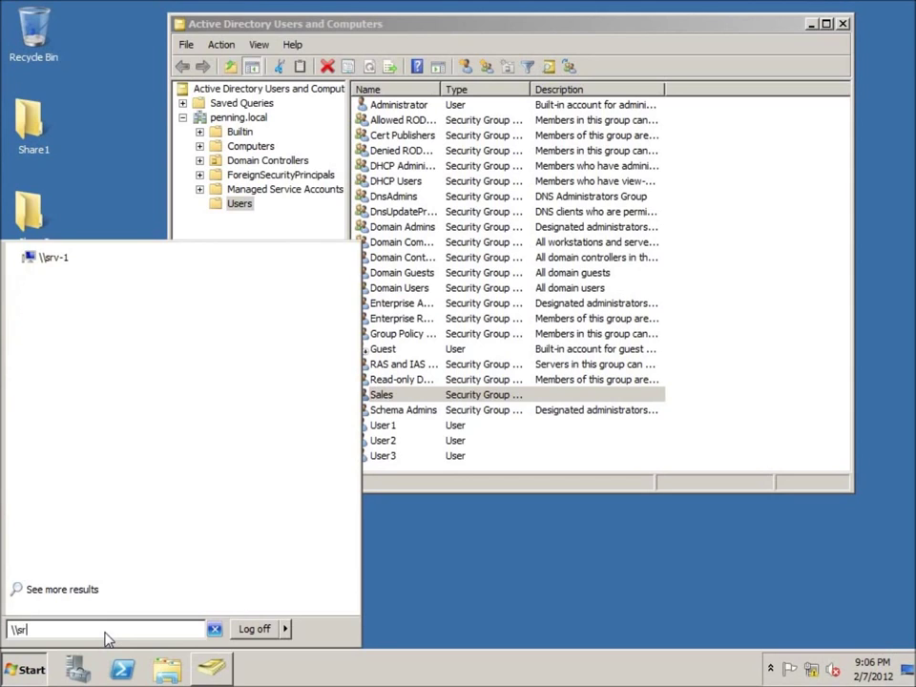
text(v-1)
key(Return)
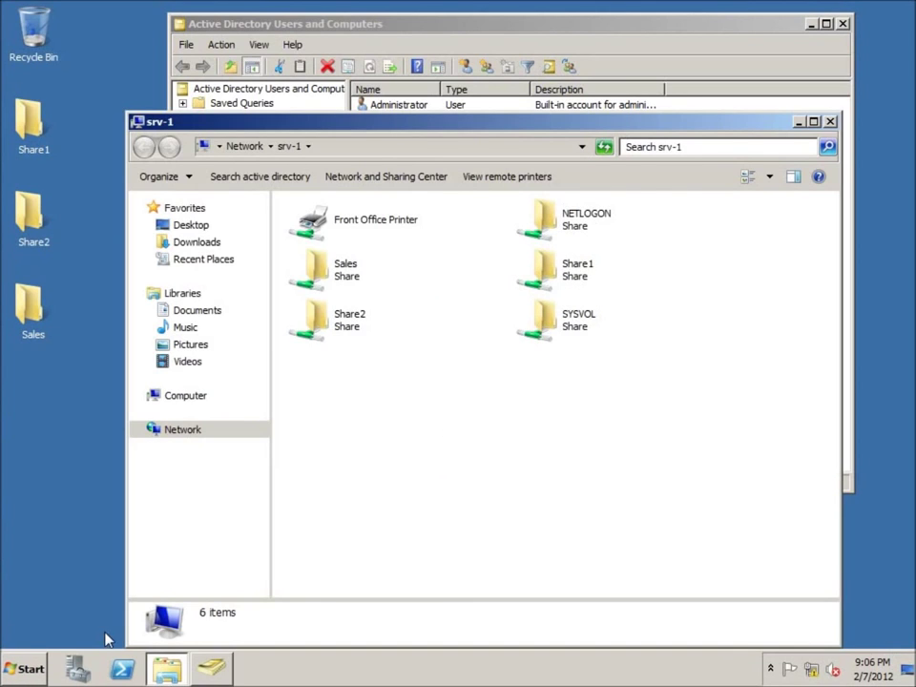
double_click(333, 277)
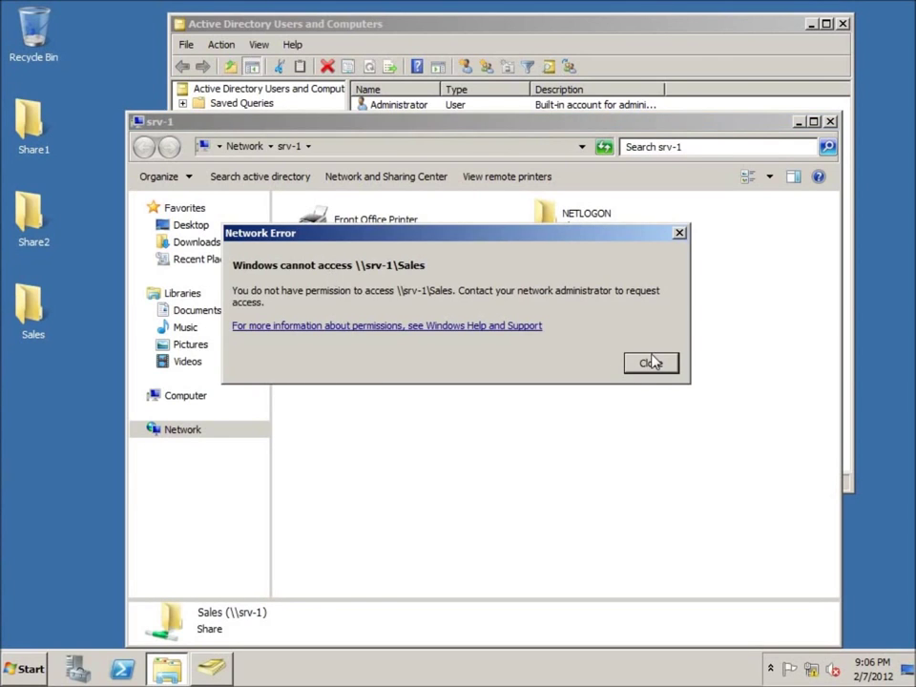
click(650, 364)
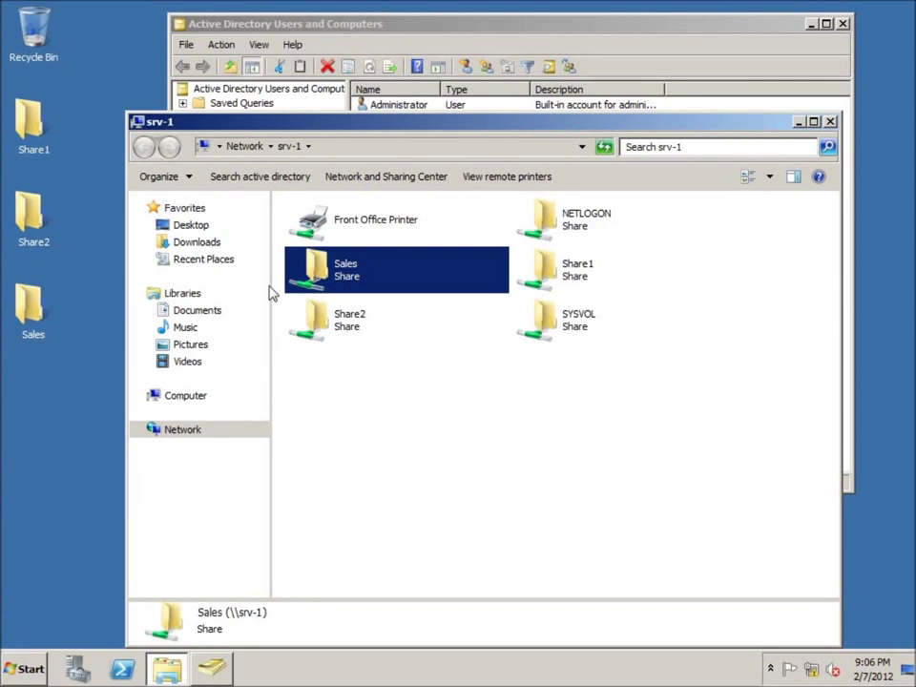
key(Return)
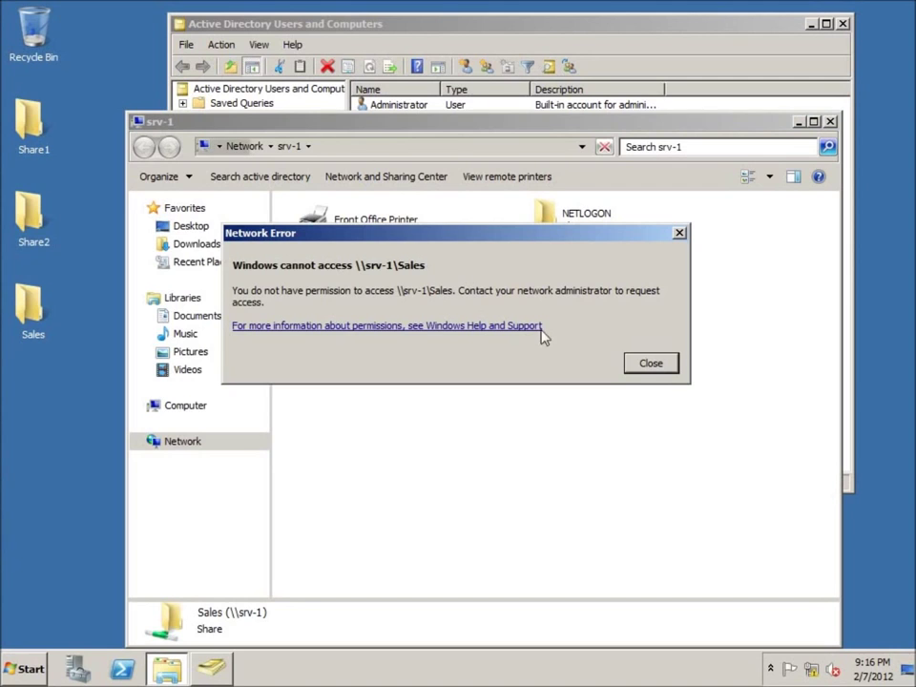
click(647, 367)
click(334, 327)
click(306, 269)
key(Return)
click(656, 363)
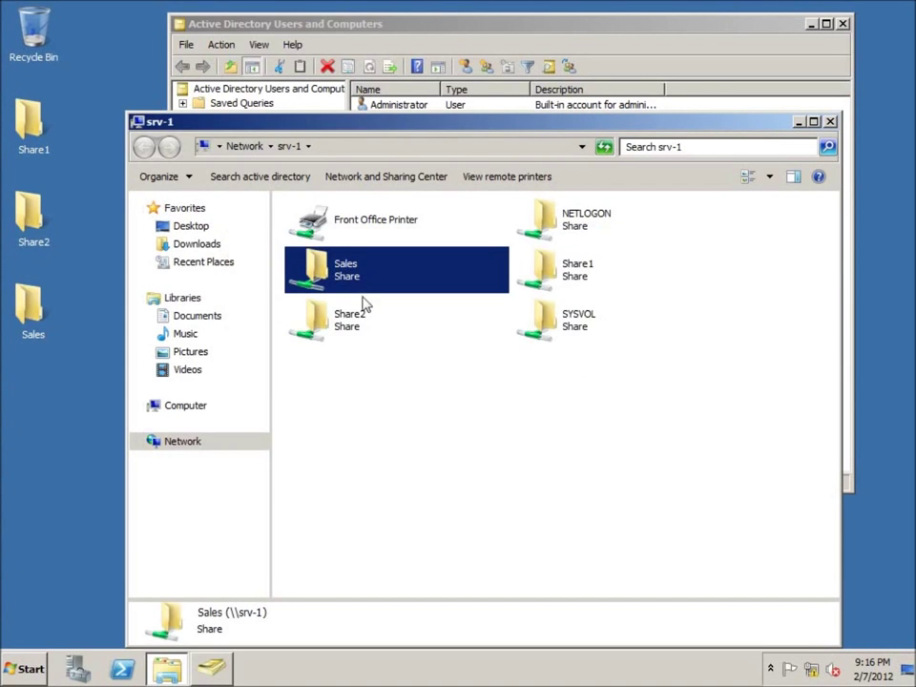
- Review the Sales share permissions under Advanced Sharing, then back out without changes
right_click(23, 298)
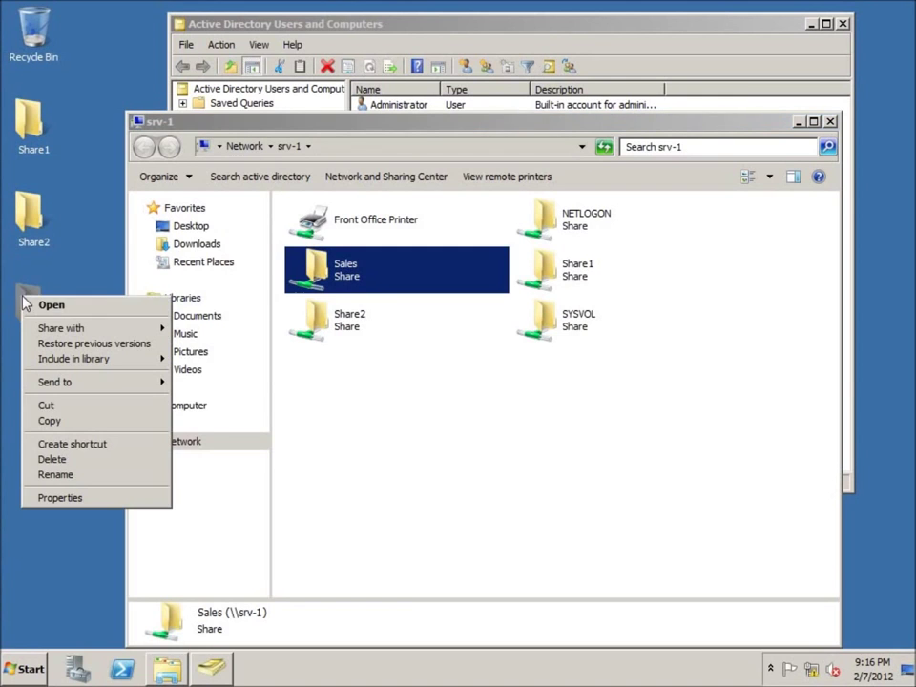
click(43, 497)
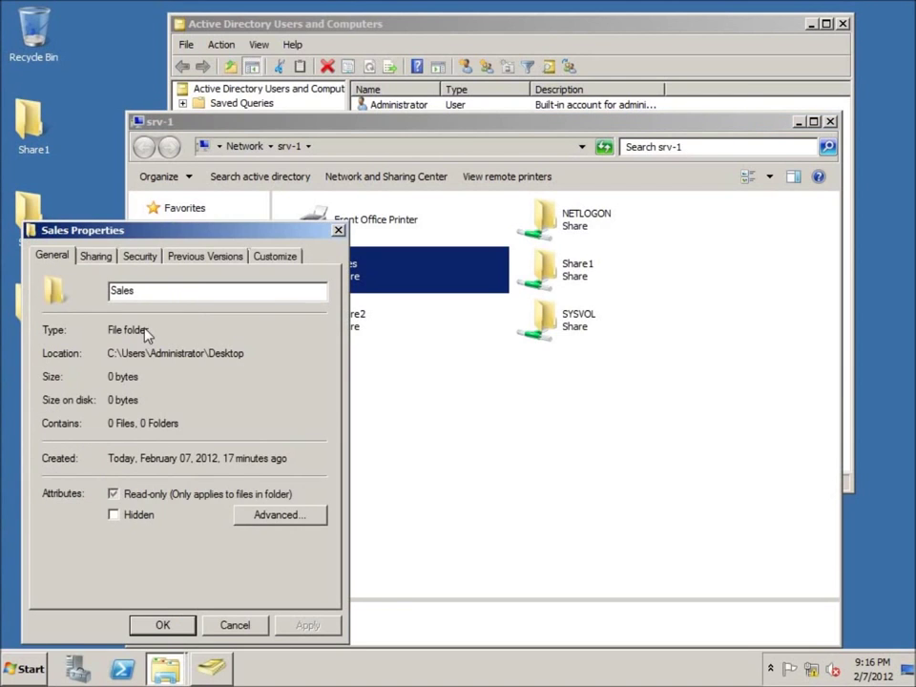
click(99, 257)
click(76, 469)
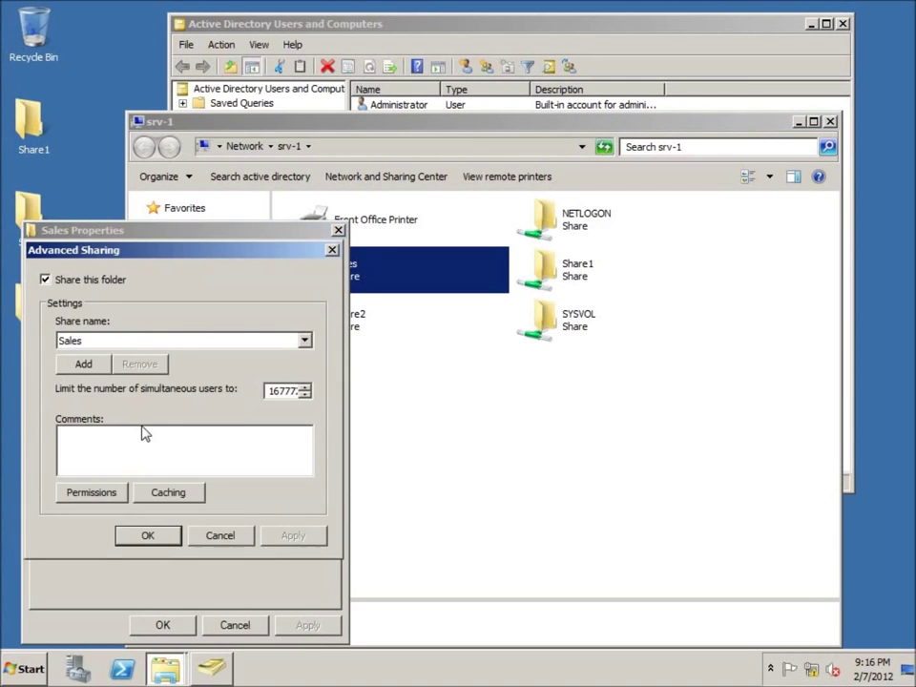
click(91, 493)
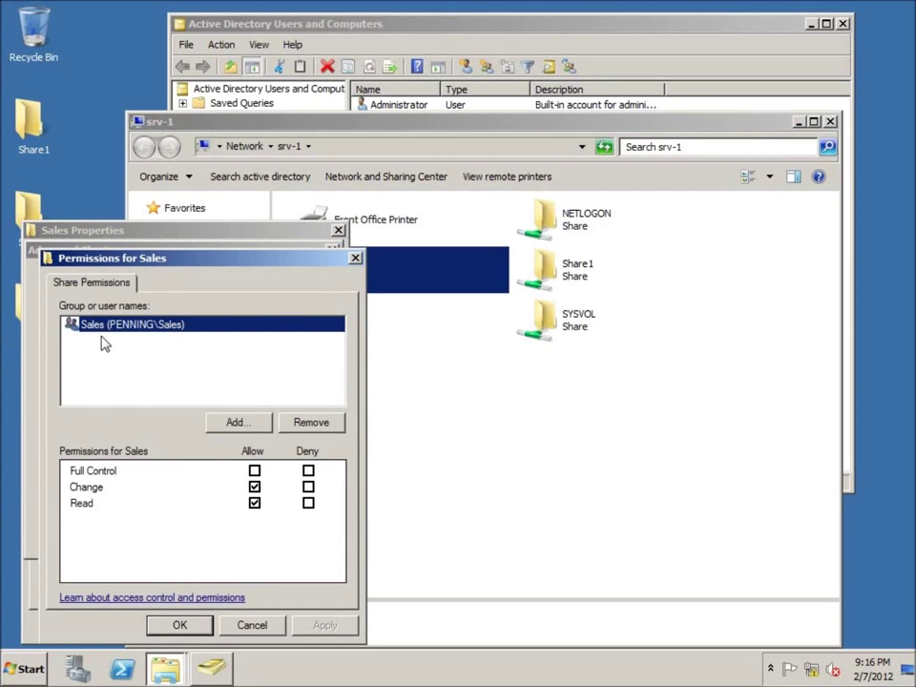
click(355, 258)
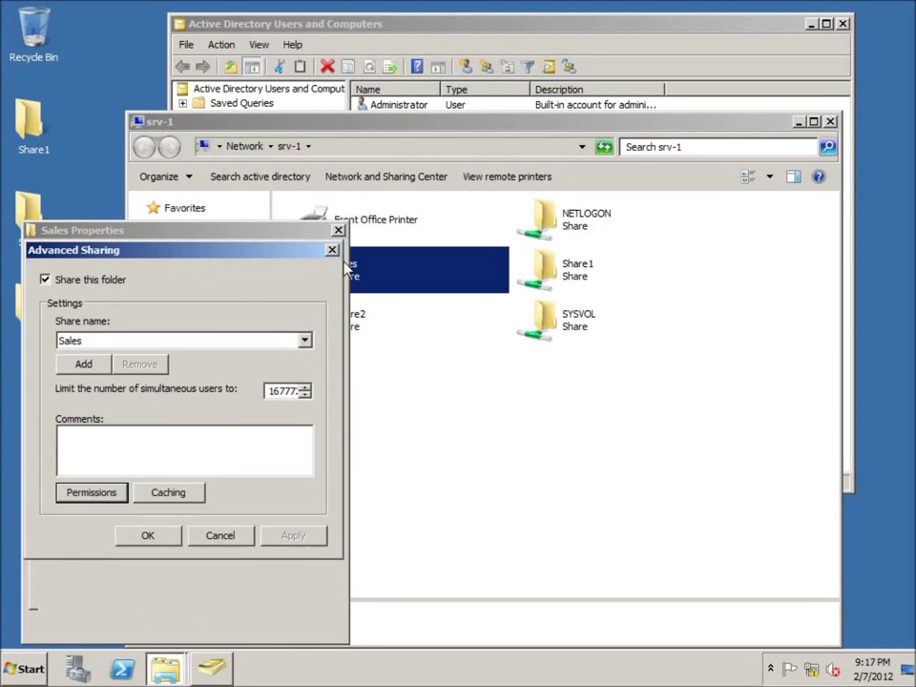
click(219, 536)
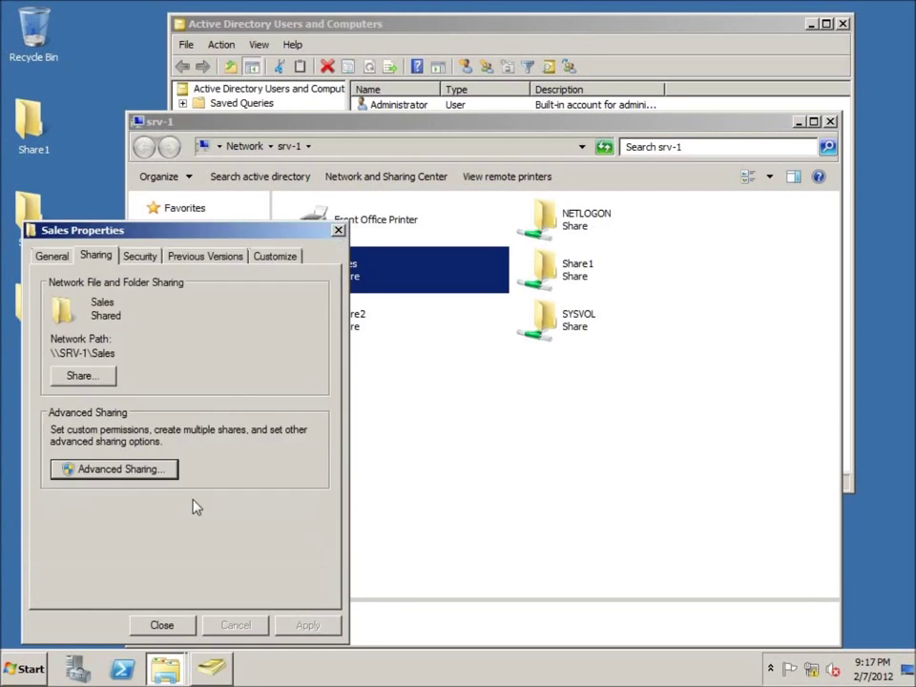
- Check the Sales group's Modify entry on the folder's Security tab and close Properties
click(140, 257)
click(106, 342)
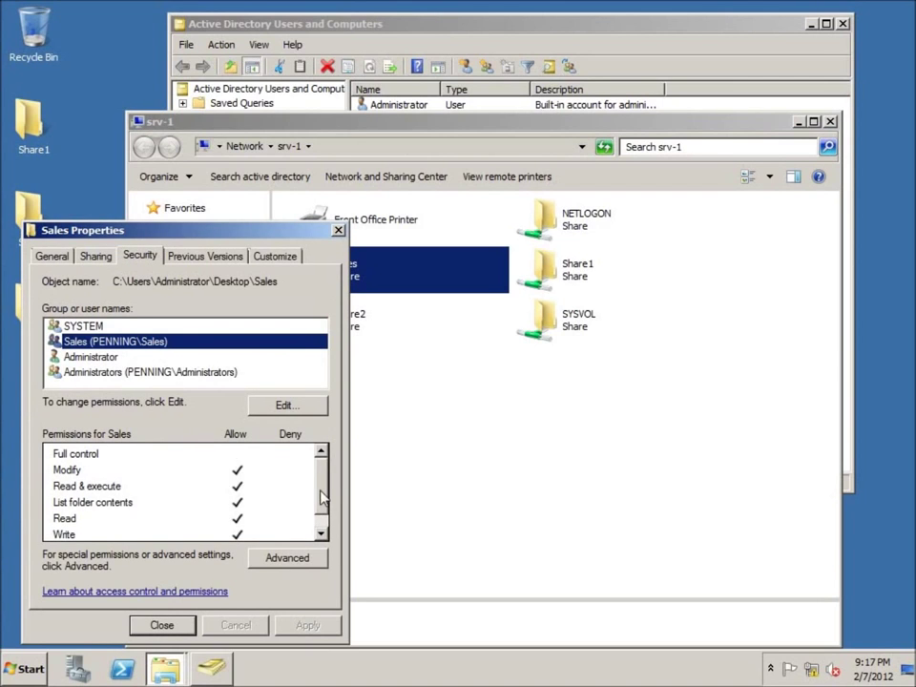
scroll(322, 496, down, 1)
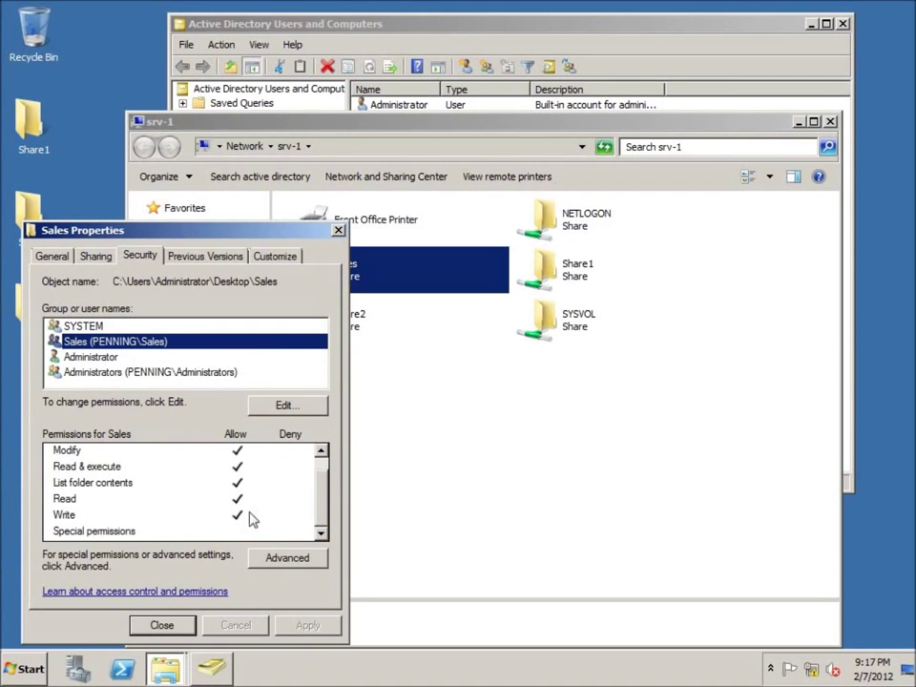
click(162, 625)
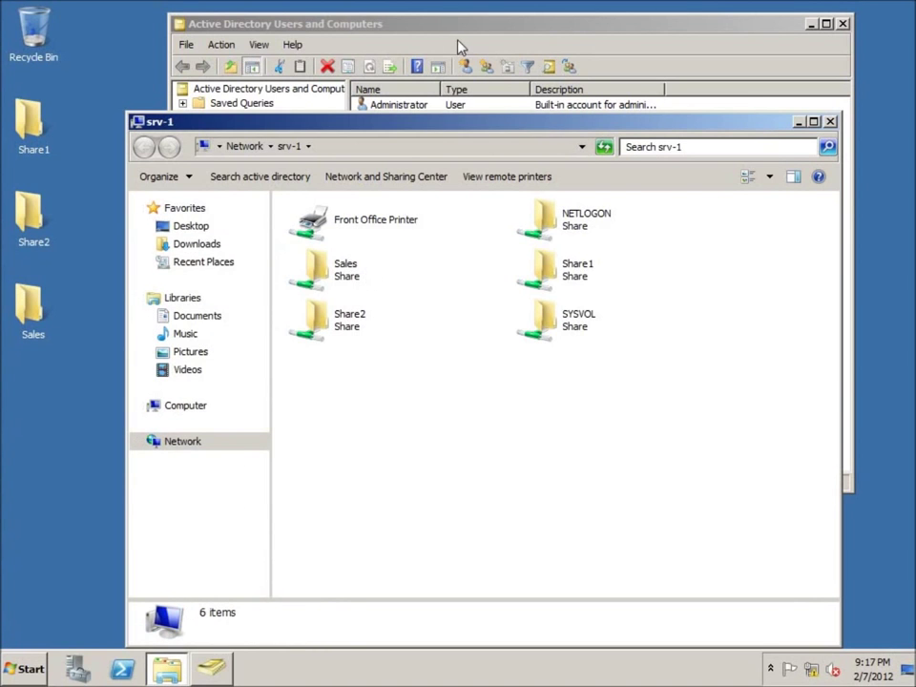
- Verify Sales appears on Administrator's Member Of tab, then close the account properties
click(458, 47)
double_click(399, 107)
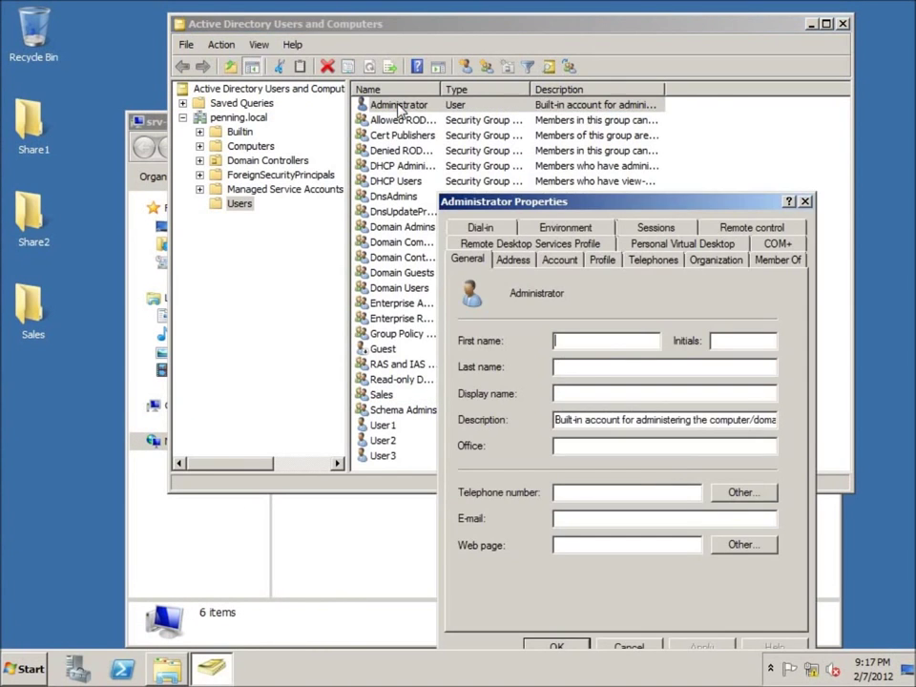
click(778, 261)
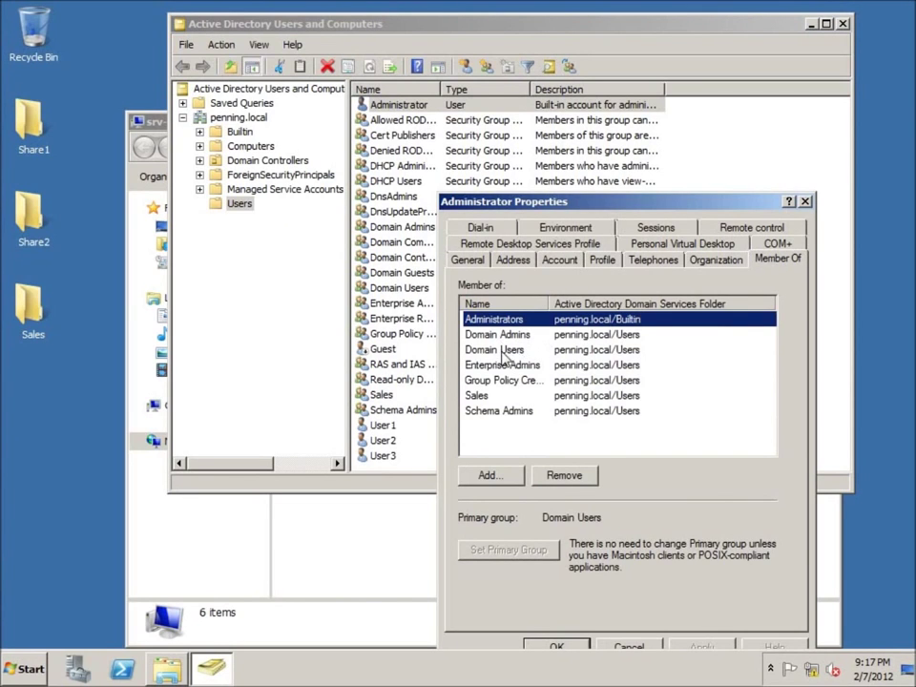
click(477, 395)
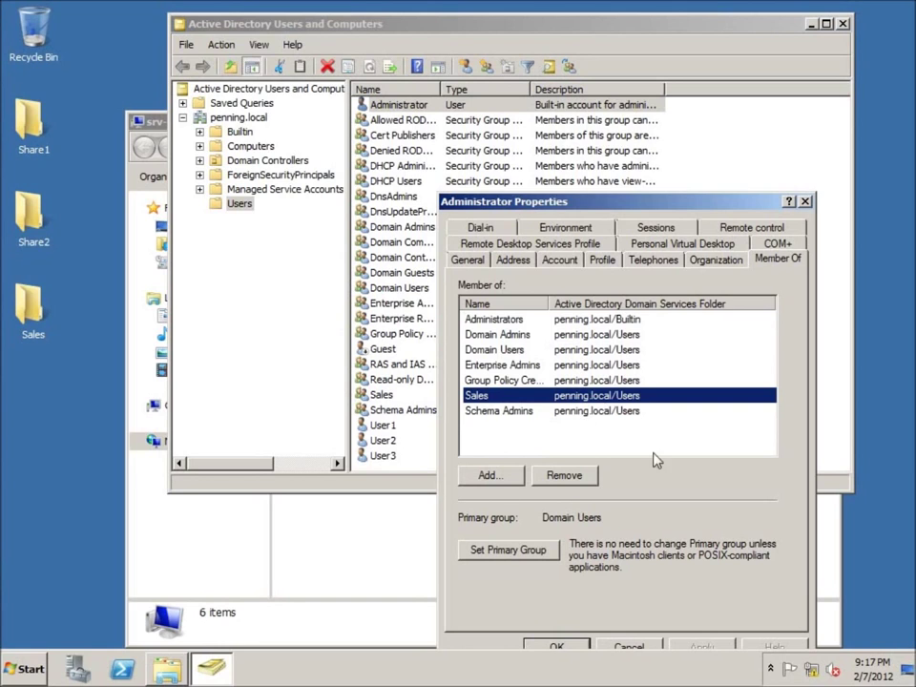
click(806, 201)
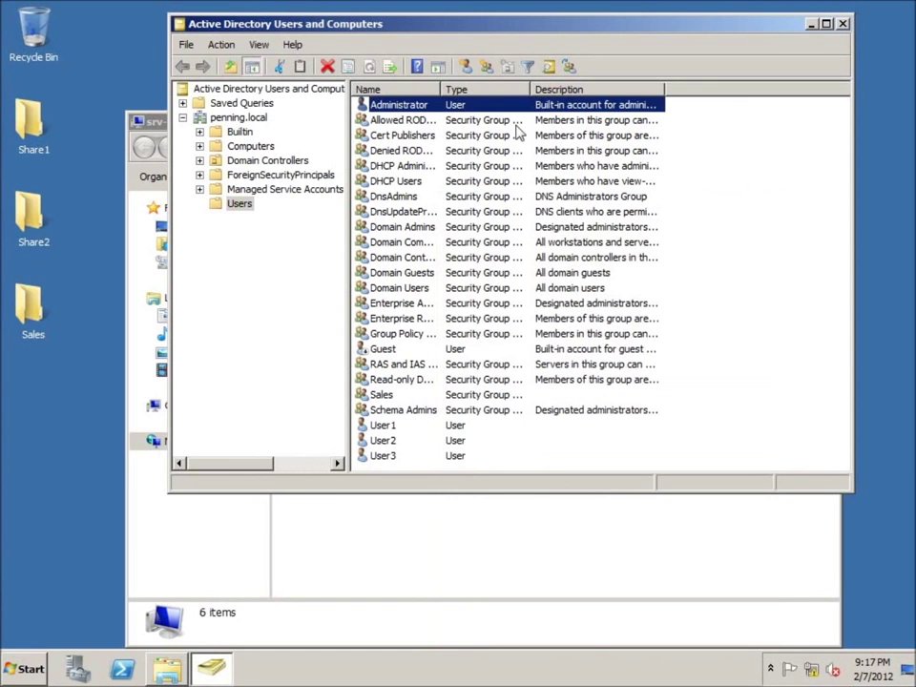
- Close the ADUC console and the srv-1 shares window
click(840, 24)
drag(547, 119, 574, 77)
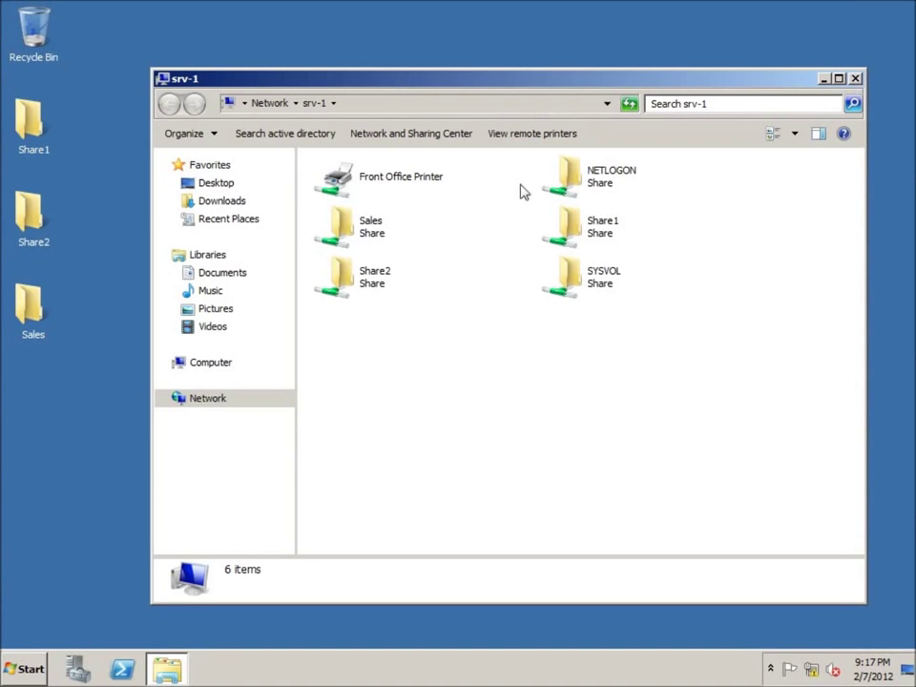
click(857, 83)
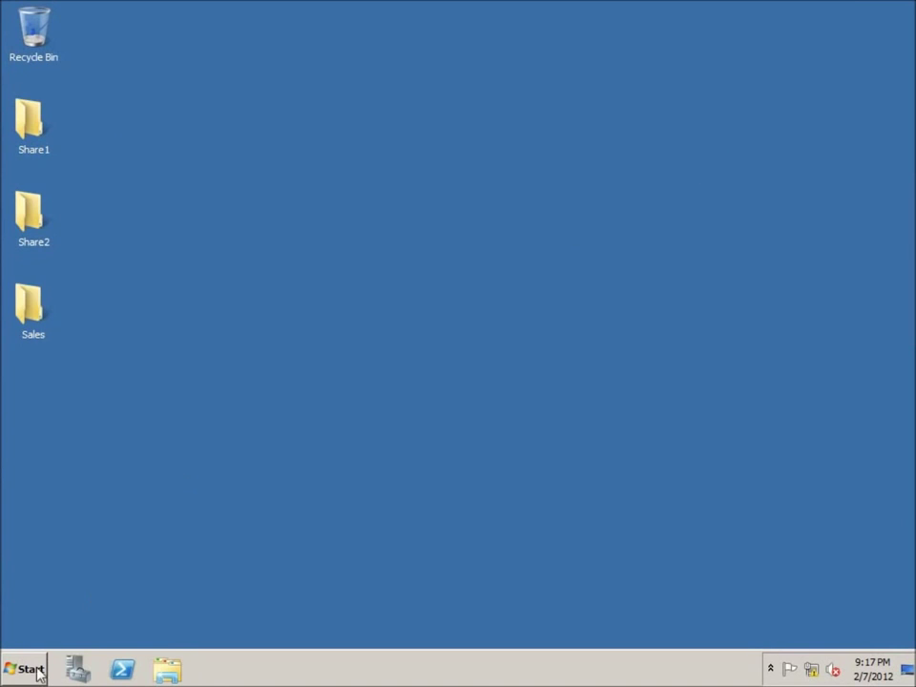
- Log off and log back on as Administrator with the account password
click(38, 671)
click(406, 493)
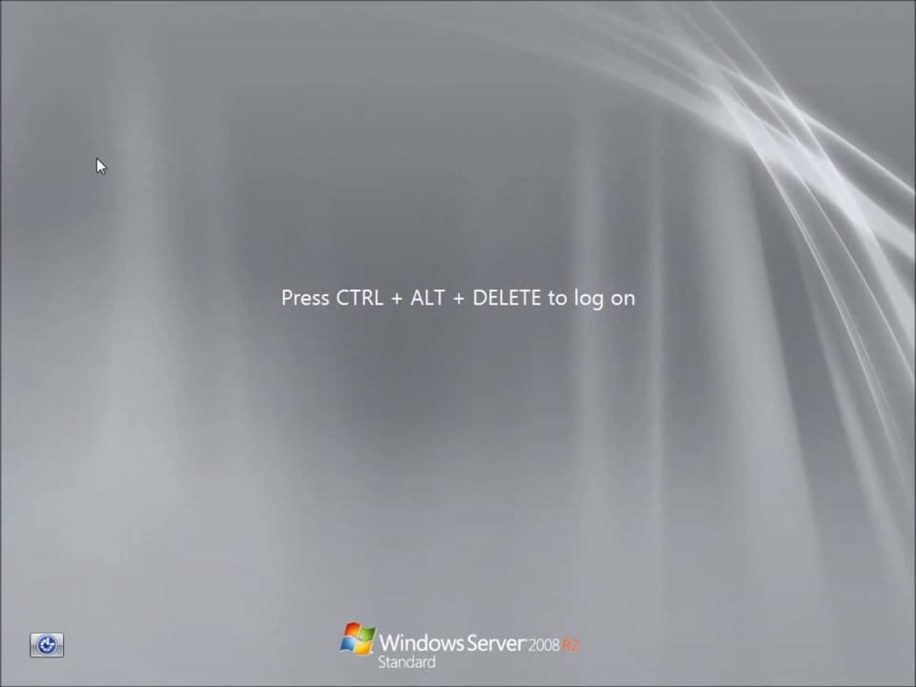
key(ctrl+alt+Delete)
text(******)
key(Return)
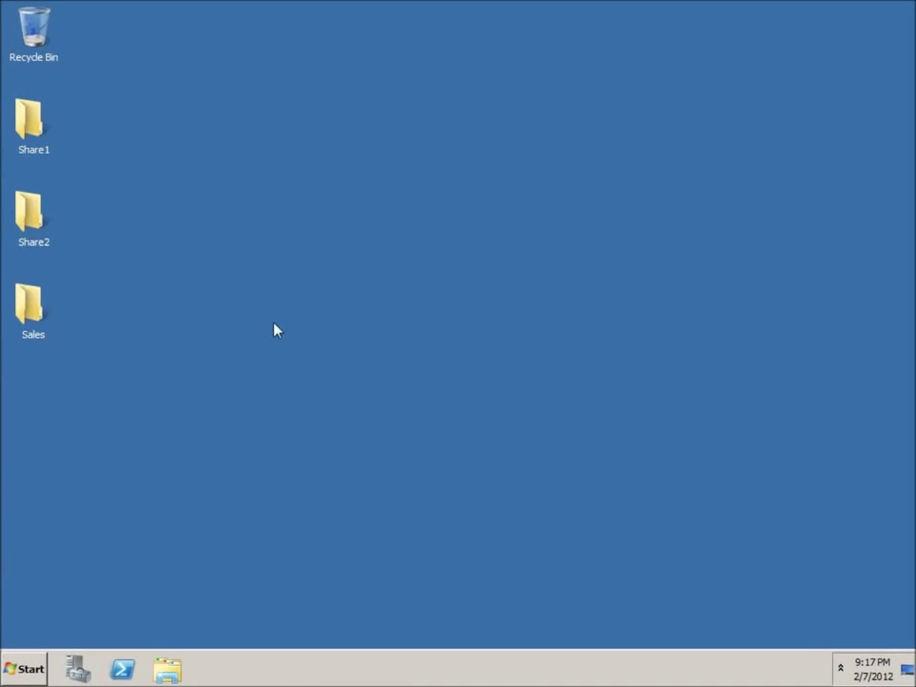
- Open \\srv-1\Sales from Start search, confirm it is empty, and close it
click(28, 668)
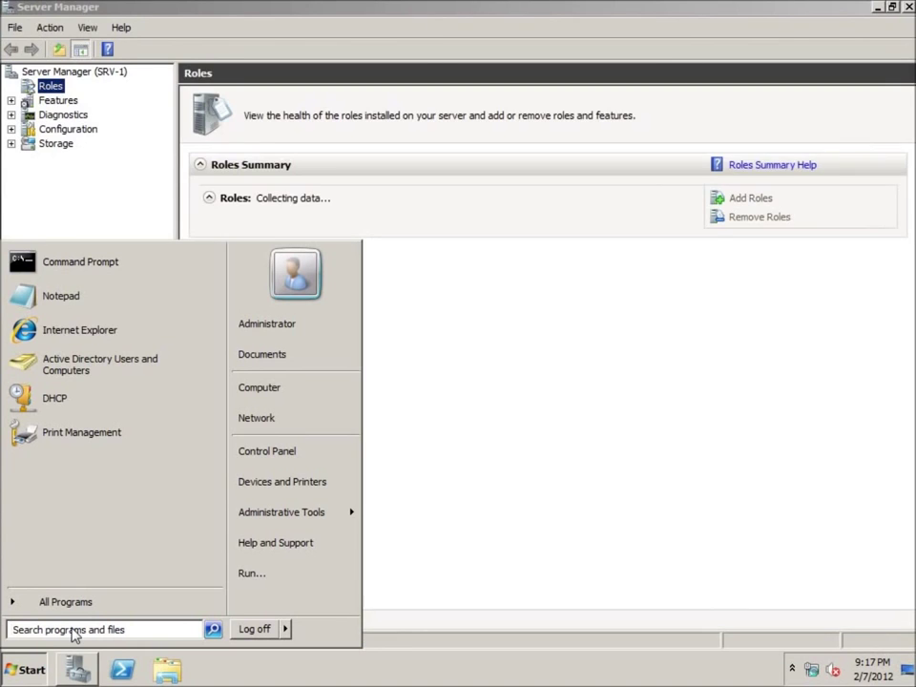
text(\\)
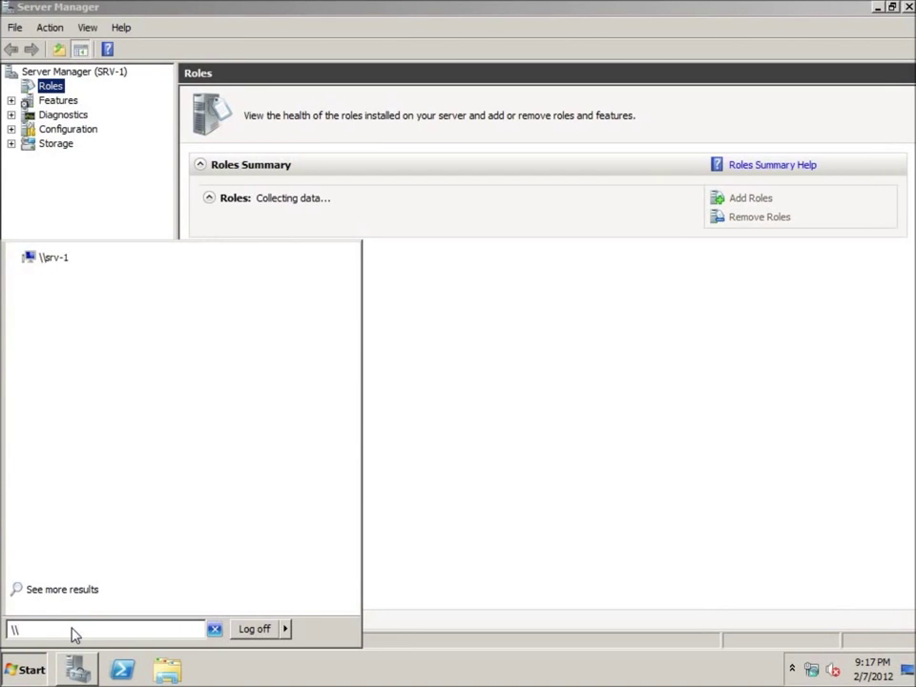
click(61, 260)
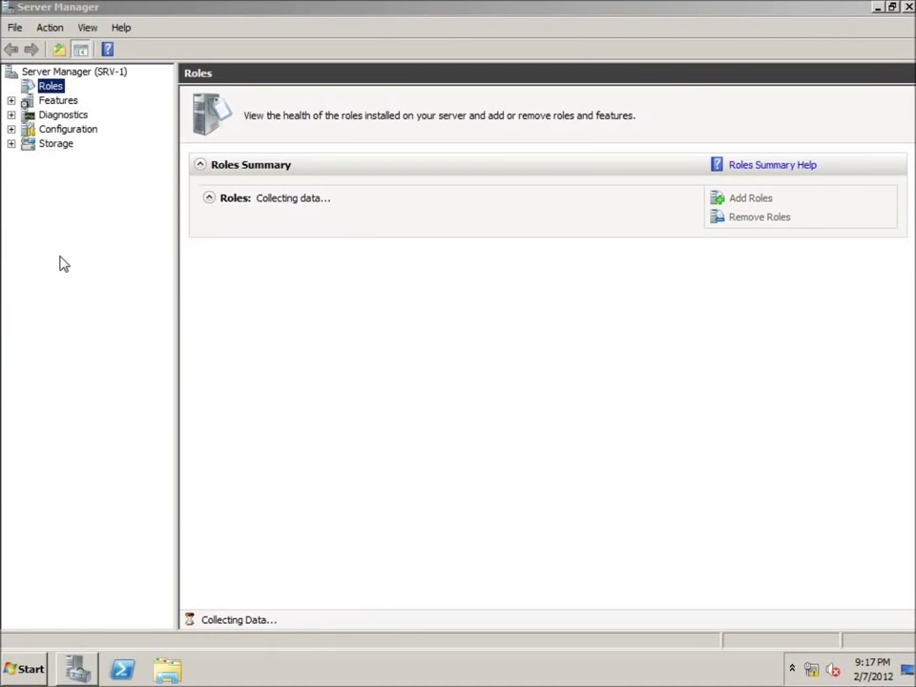
double_click(344, 229)
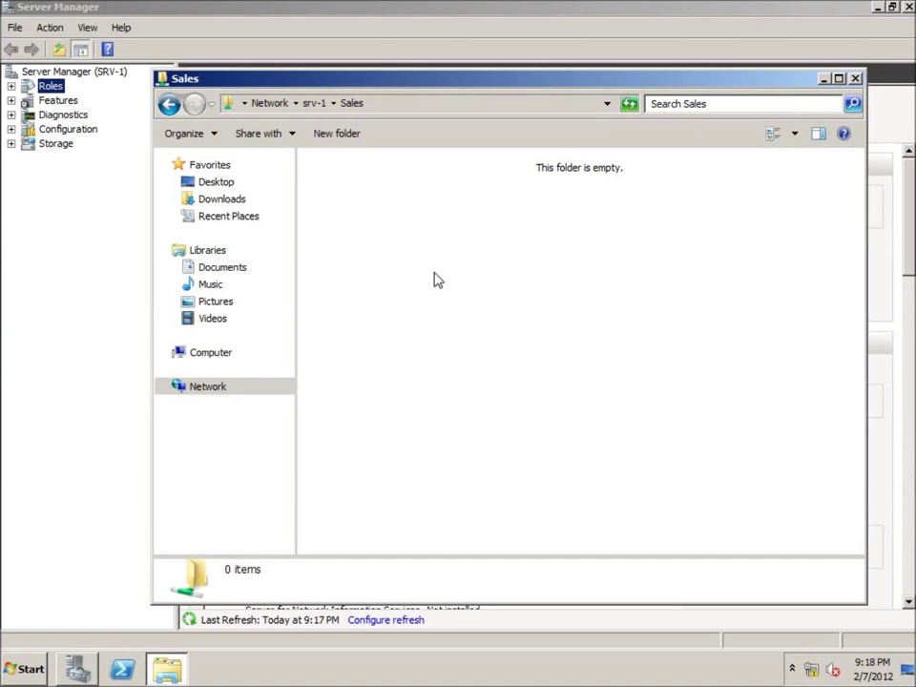
click(856, 79)
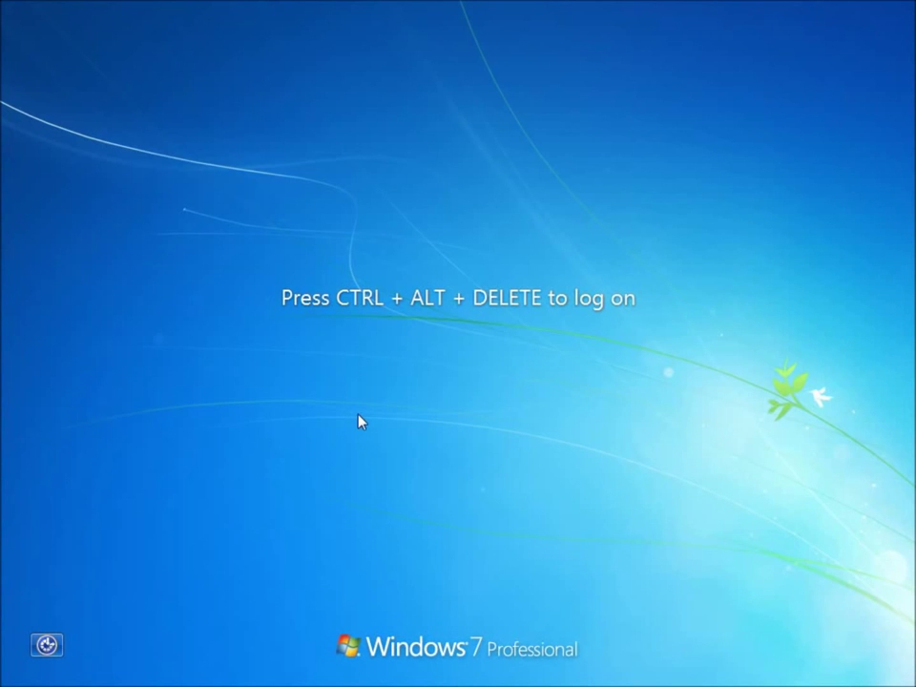
- Switch user and log on to the Windows 7 client as another PENNING domain user
key(ctrl+alt+Delete)
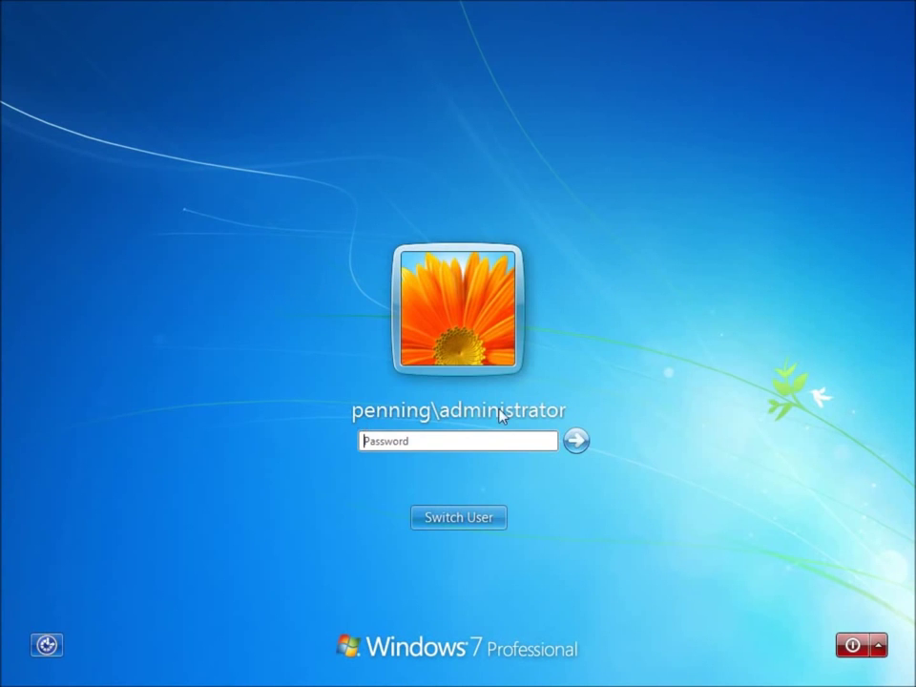
click(456, 520)
click(515, 416)
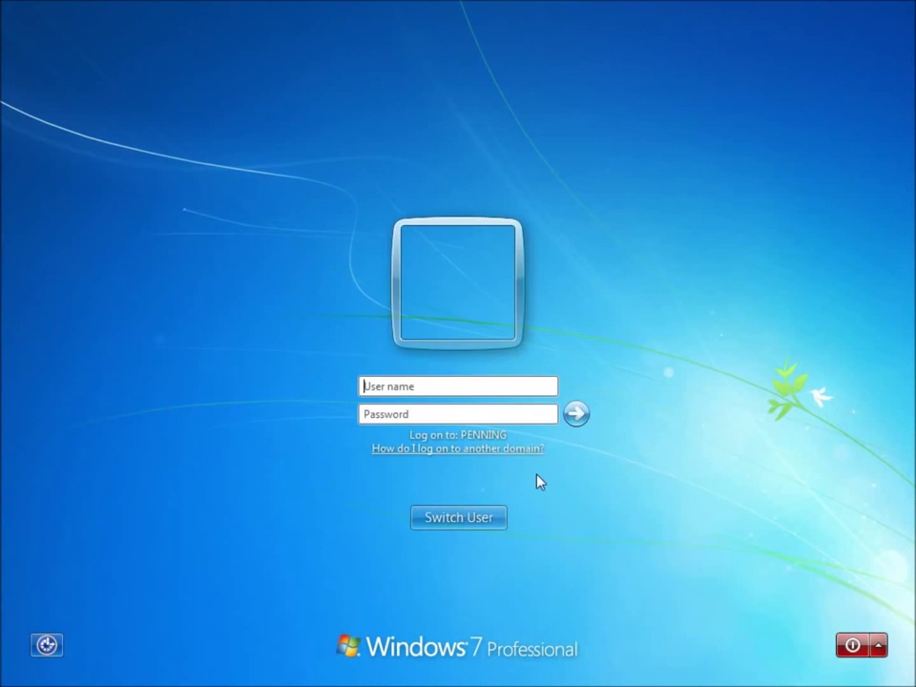
text(User••••)
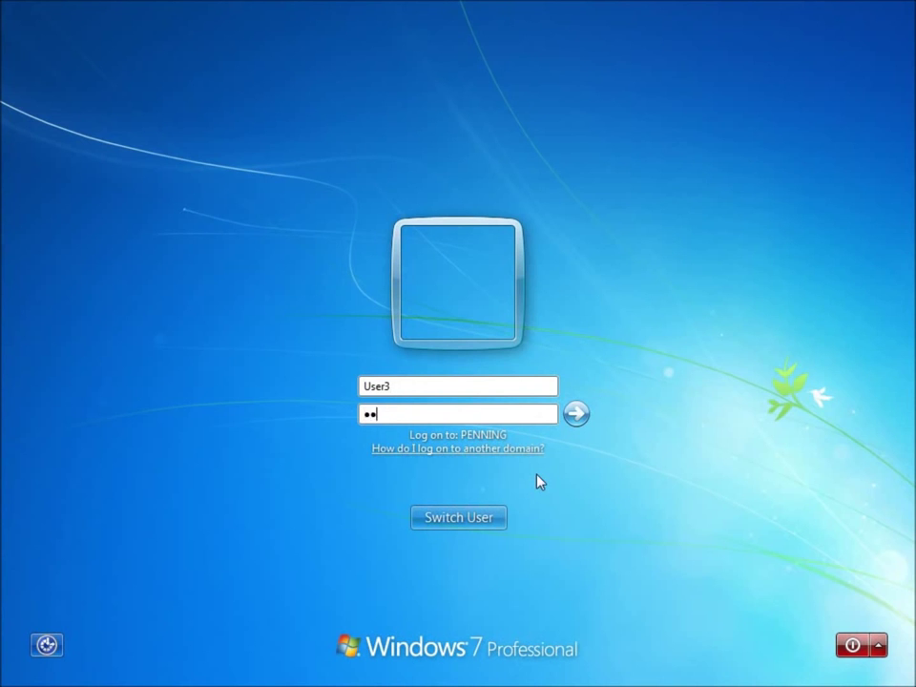
text(••••)
key(Return)
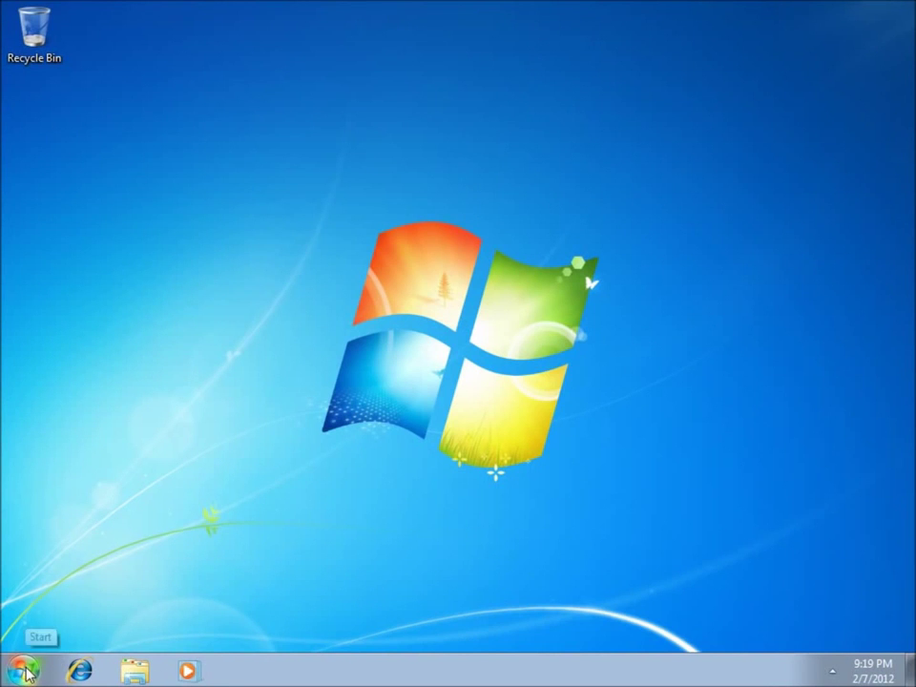
- Open \\srv-1 from Start search to list its shares
click(38, 666)
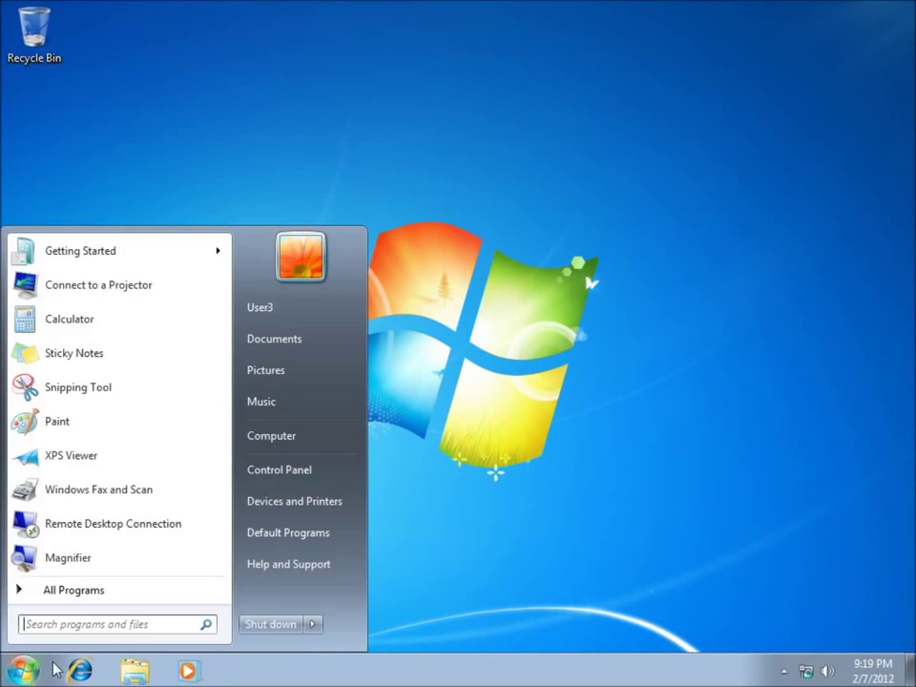
text(\\)
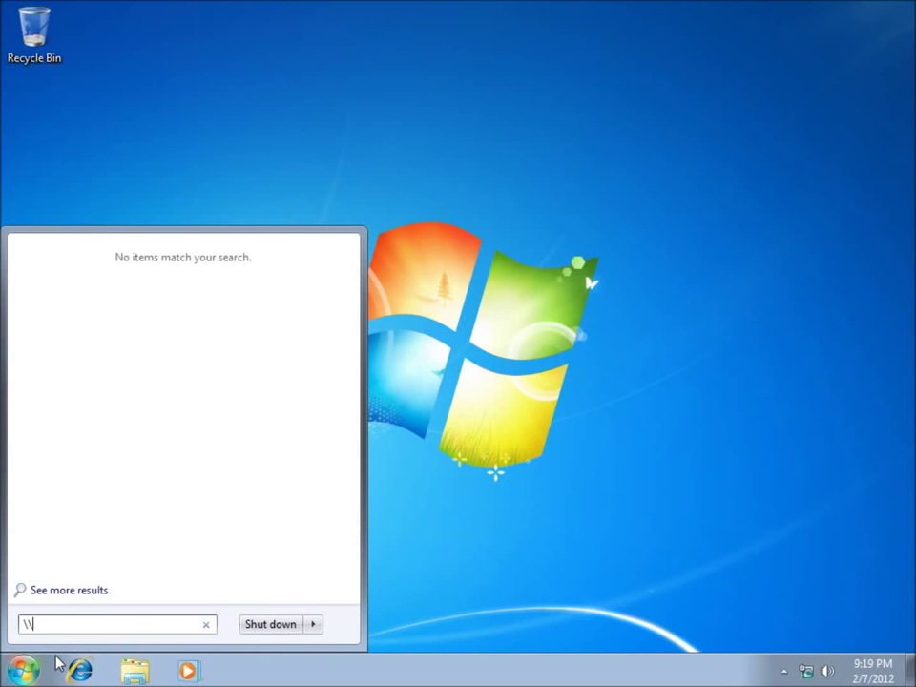
text(srv-1)
key(Return)
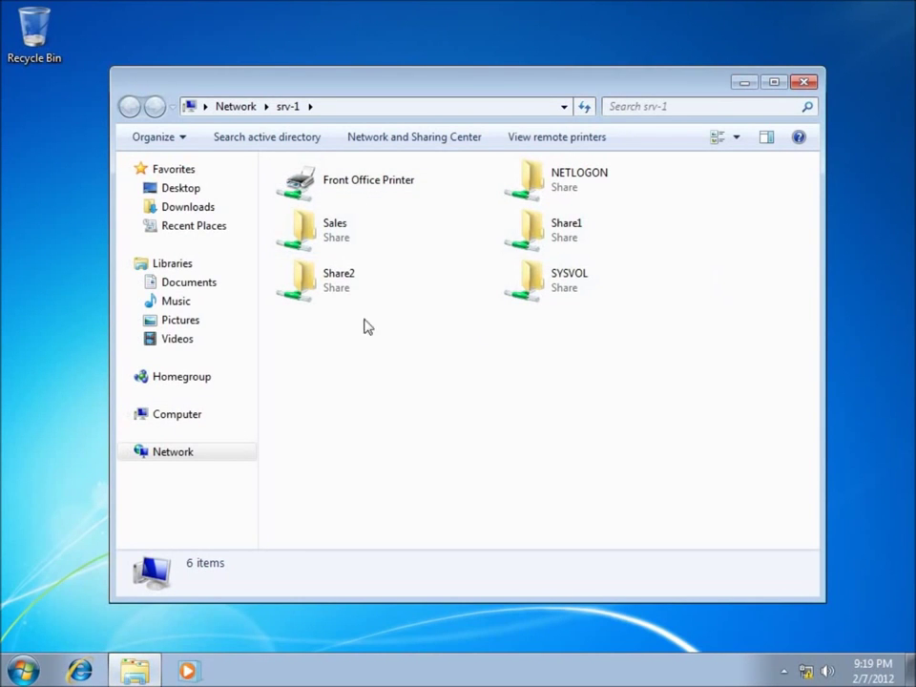
- Inside the \\srv-1\Sales share, create an empty text file keeping the default name 'New Text Document'
double_click(325, 238)
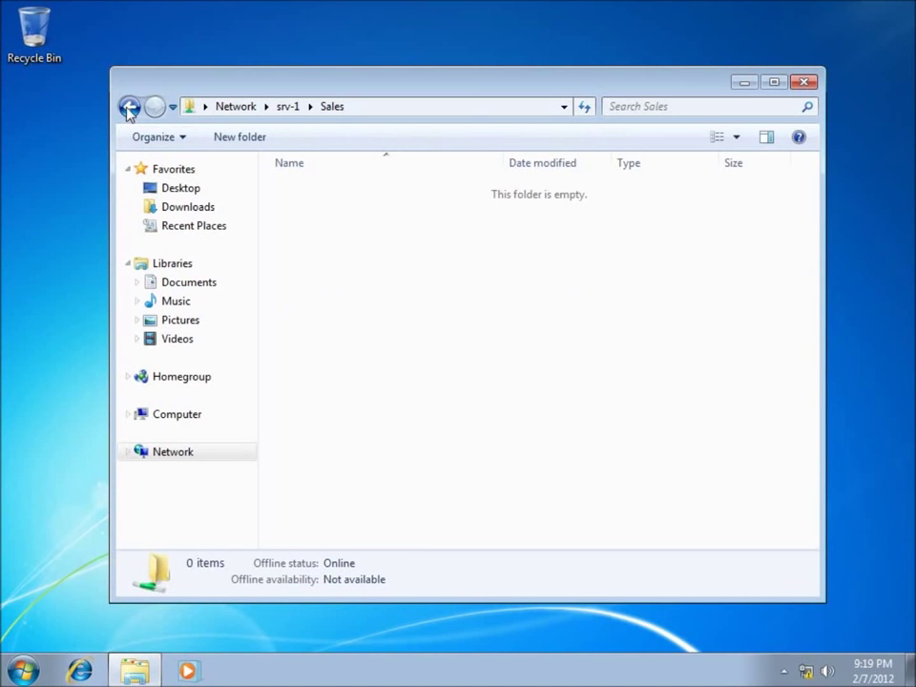
click(129, 106)
double_click(311, 229)
right_click(321, 197)
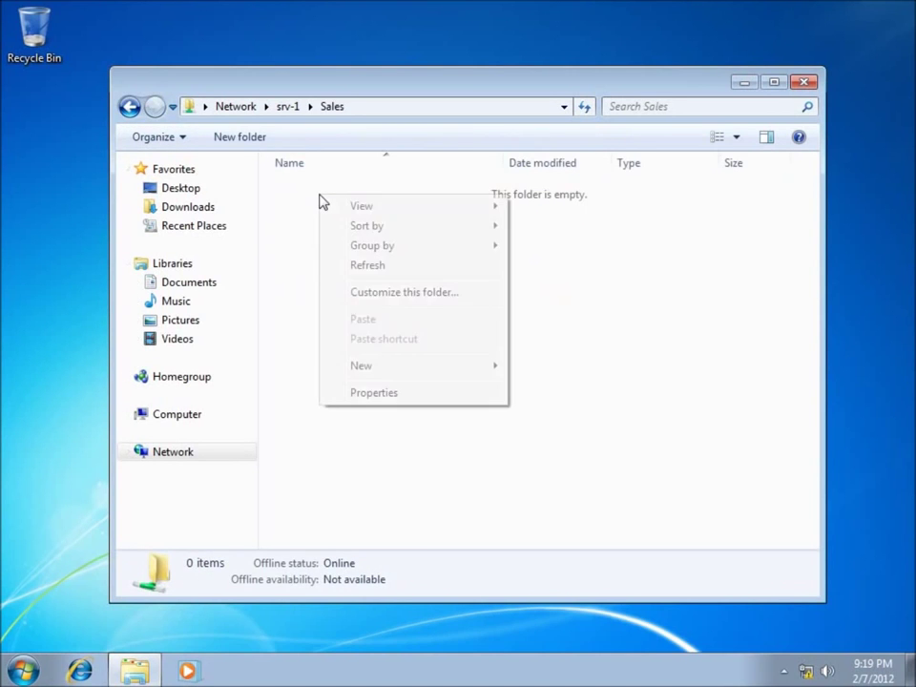
mouse_move(390, 370)
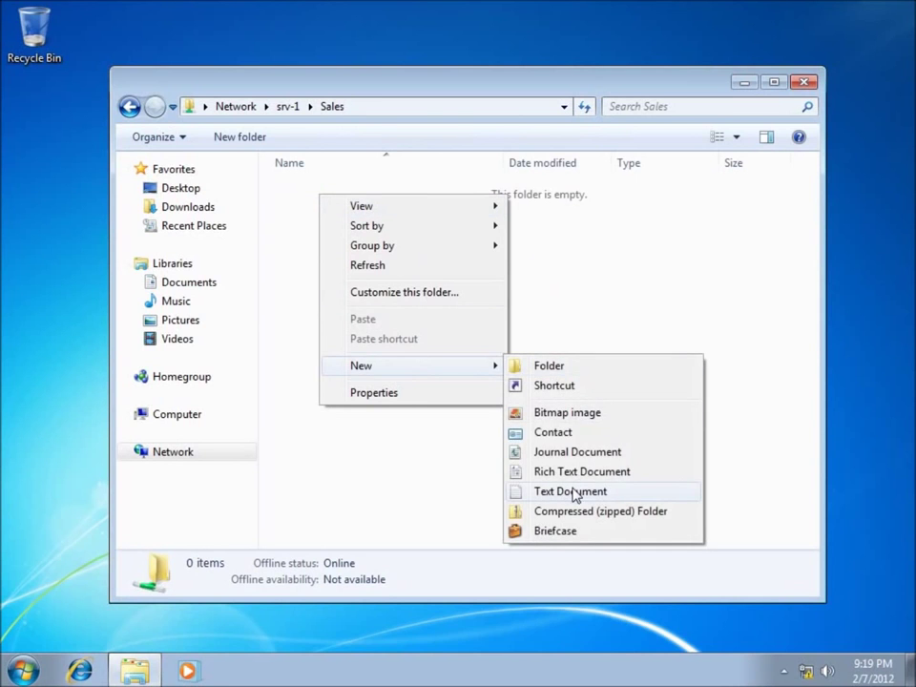
click(576, 492)
click(289, 238)
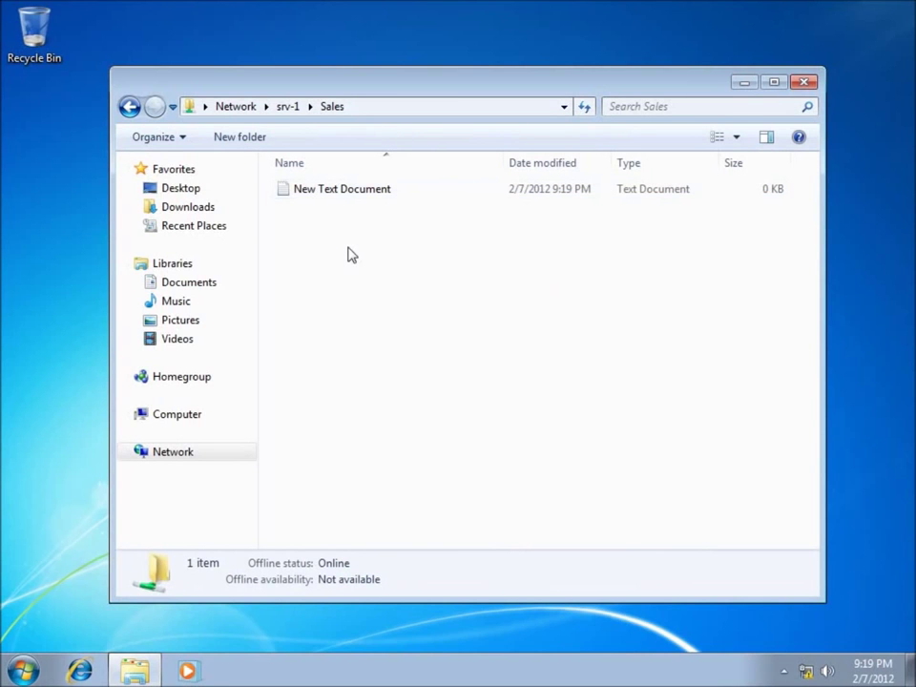